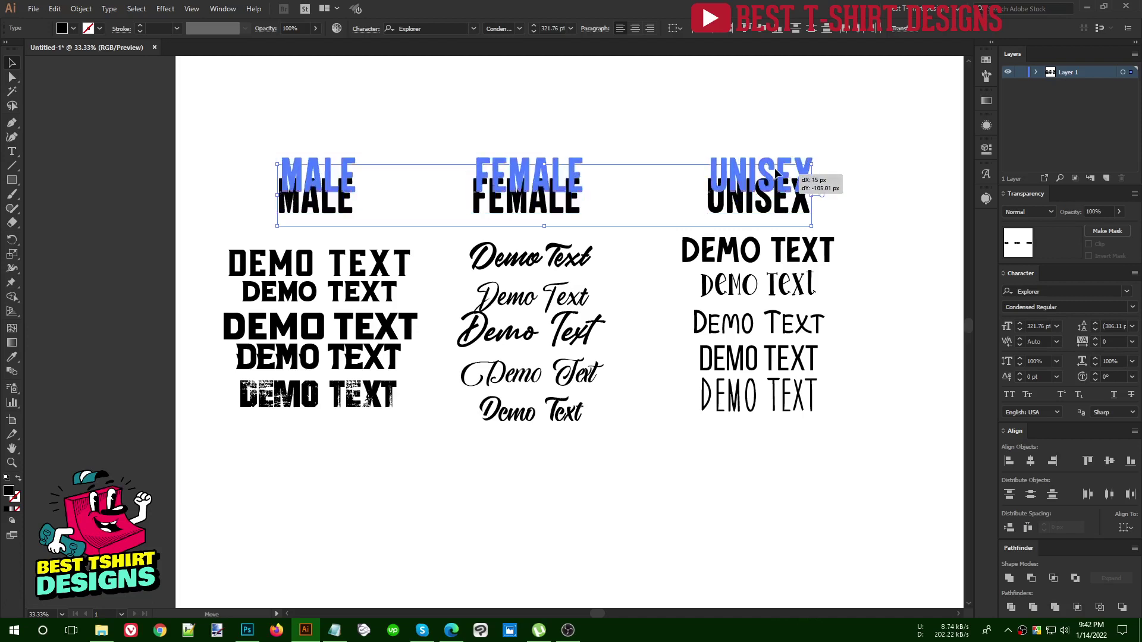
Step: Examine the MALE, FEMALE and UNISEX headings, highlighting each one in turn
left_click(645, 456)
left_click_drag(226, 115, 459, 151)
left_click_drag(446, 102, 609, 197)
left_click_drag(688, 121, 848, 185)
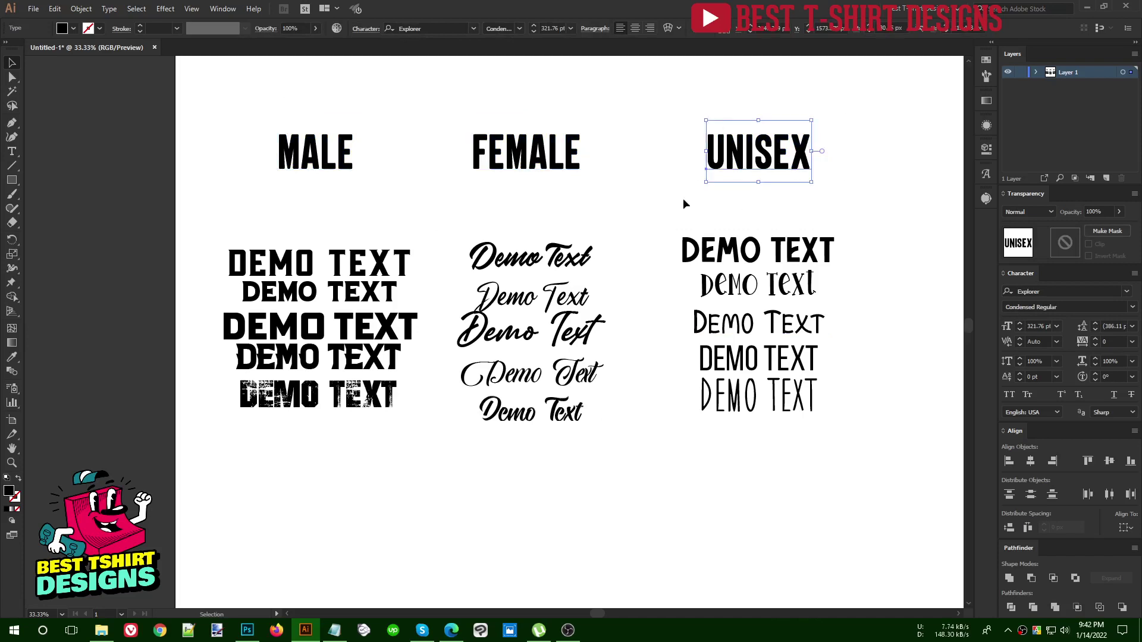
left_click(509, 198)
left_click_drag(318, 158, 391, 195)
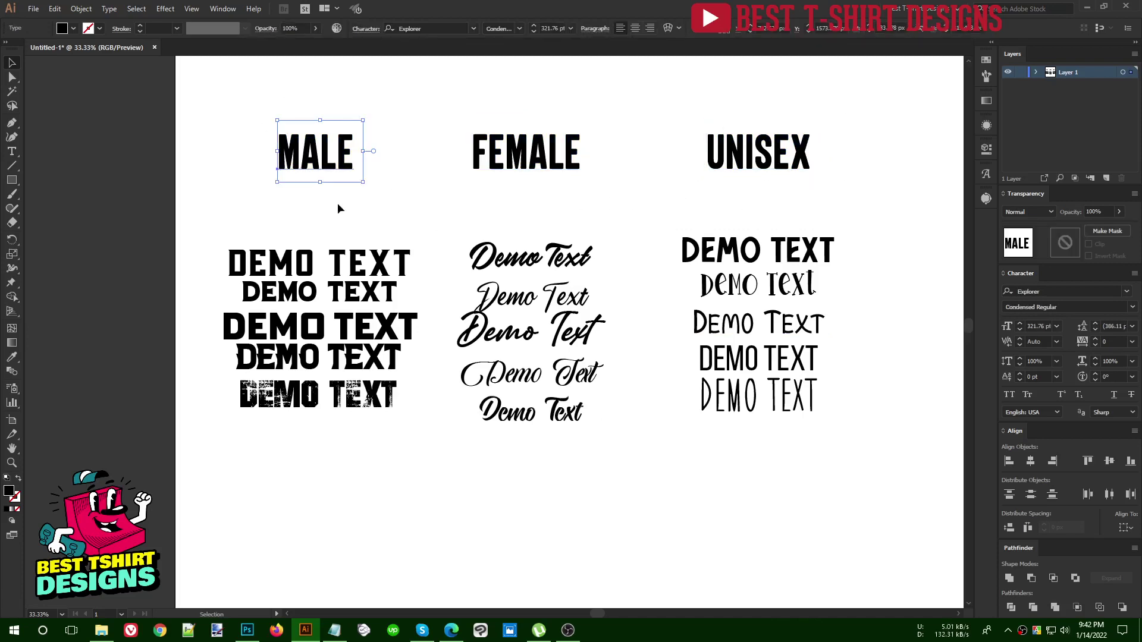
left_click(238, 176)
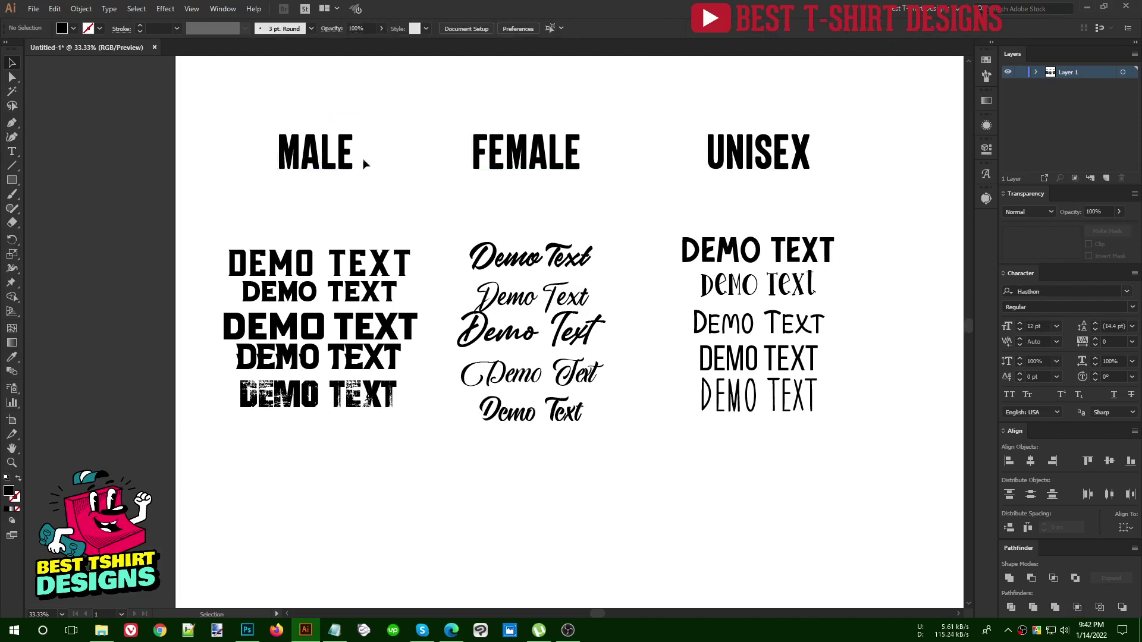
left_click_drag(248, 104, 390, 198)
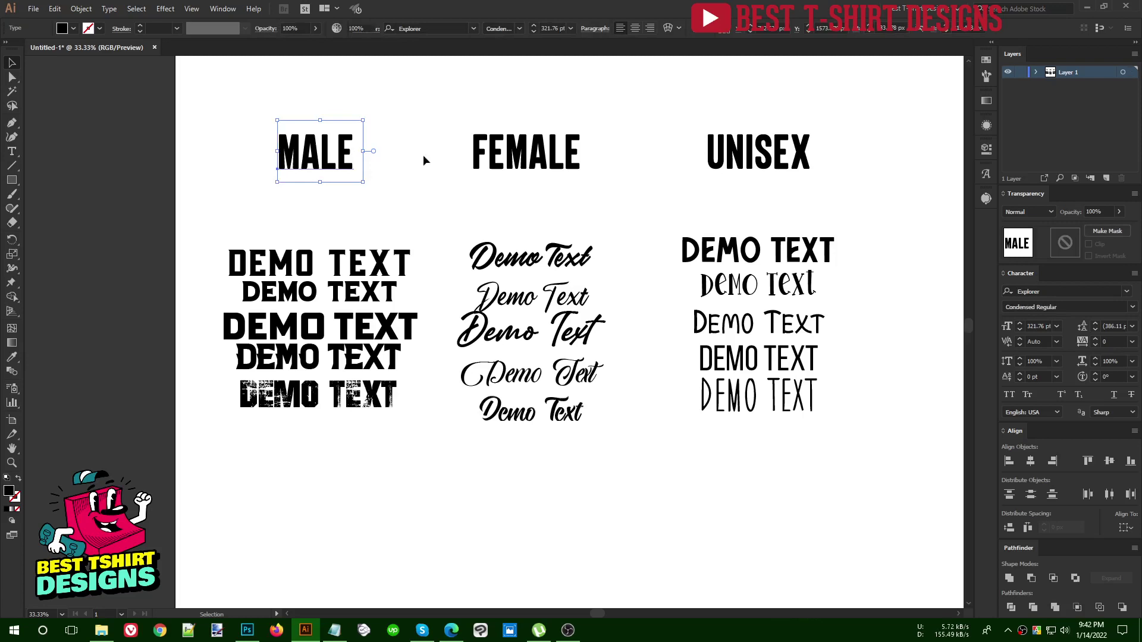
left_click_drag(460, 110, 437, 107)
left_click(602, 189)
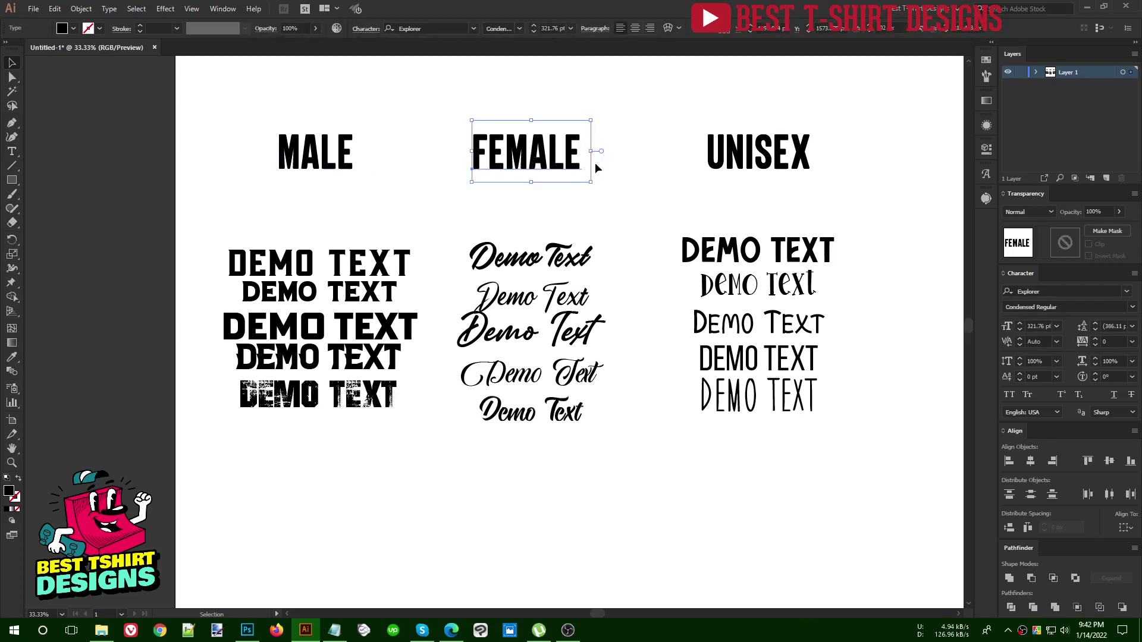
left_click(631, 149)
left_click_drag(677, 103, 847, 200)
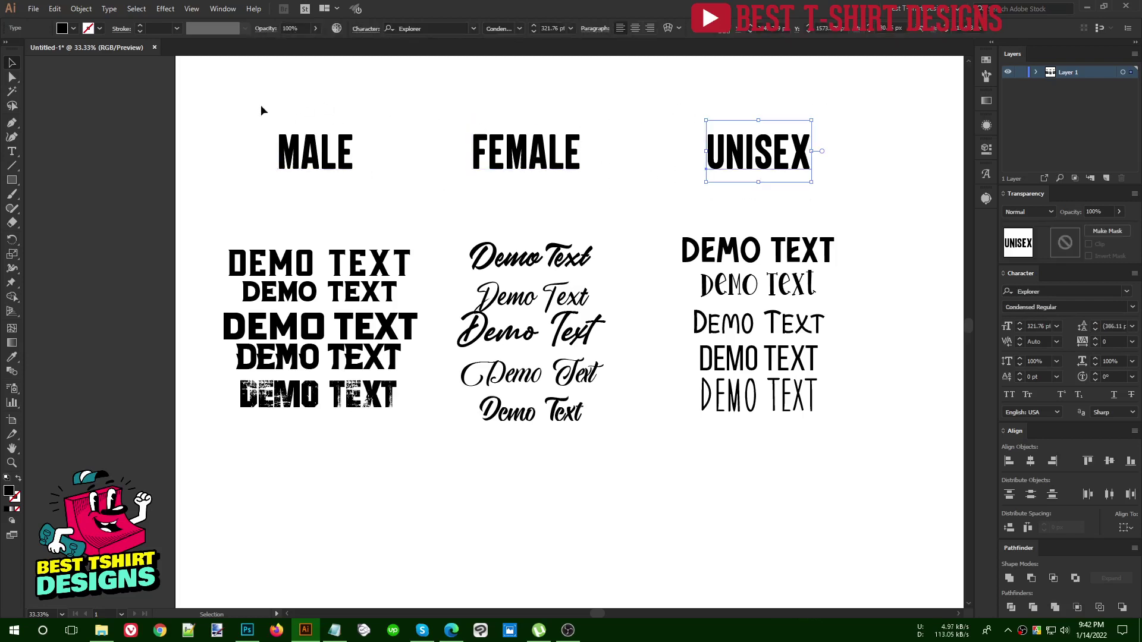
left_click(633, 156)
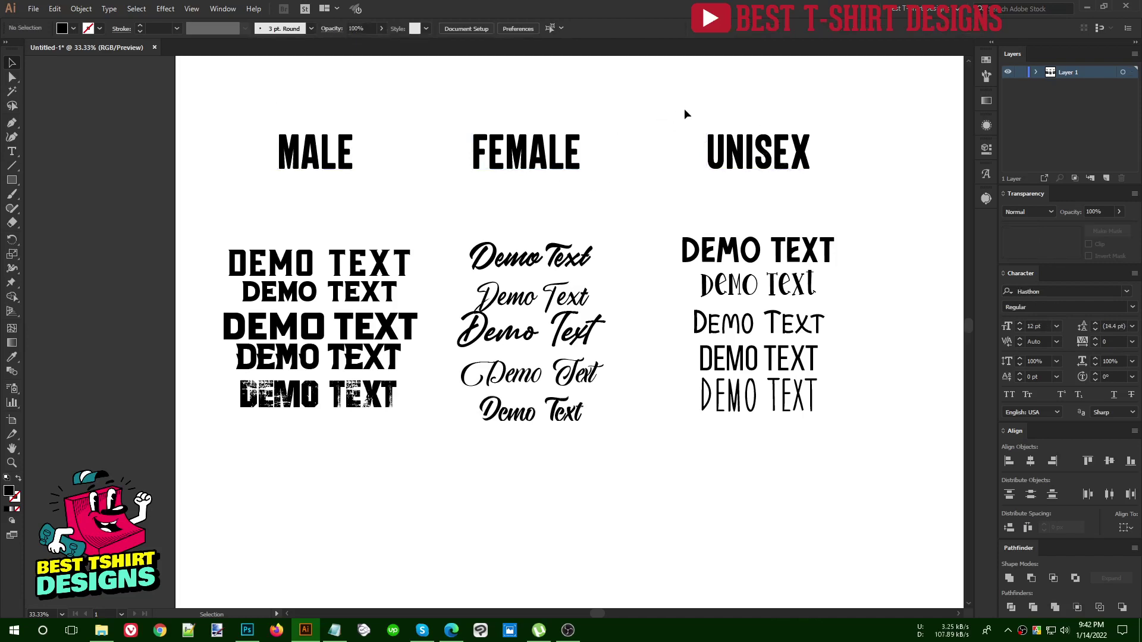
Step: Highlight the UNISEX heading repeatedly to look at that category
left_click_drag(678, 103, 840, 194)
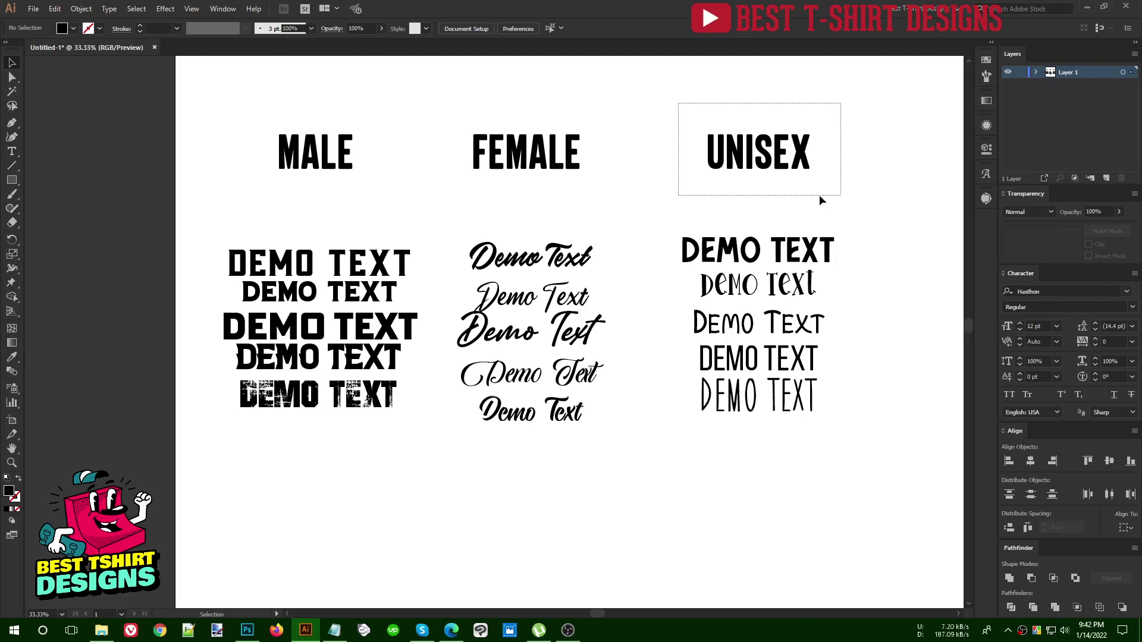
left_click(668, 178)
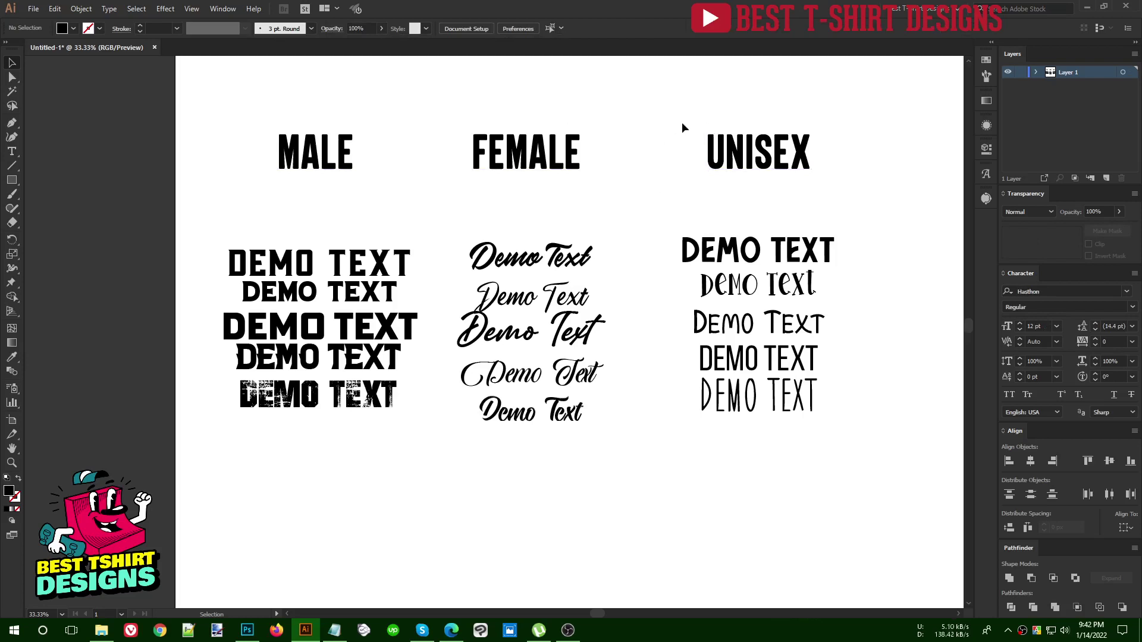
left_click_drag(684, 107, 821, 196)
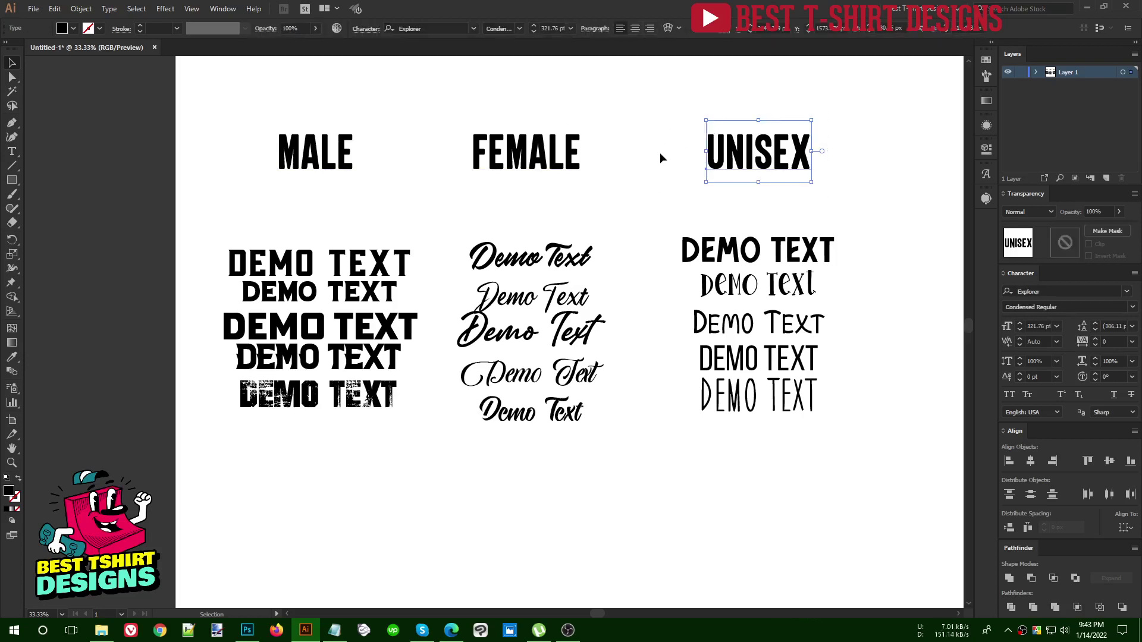
left_click(661, 156)
scroll(661, 154, "up", 1)
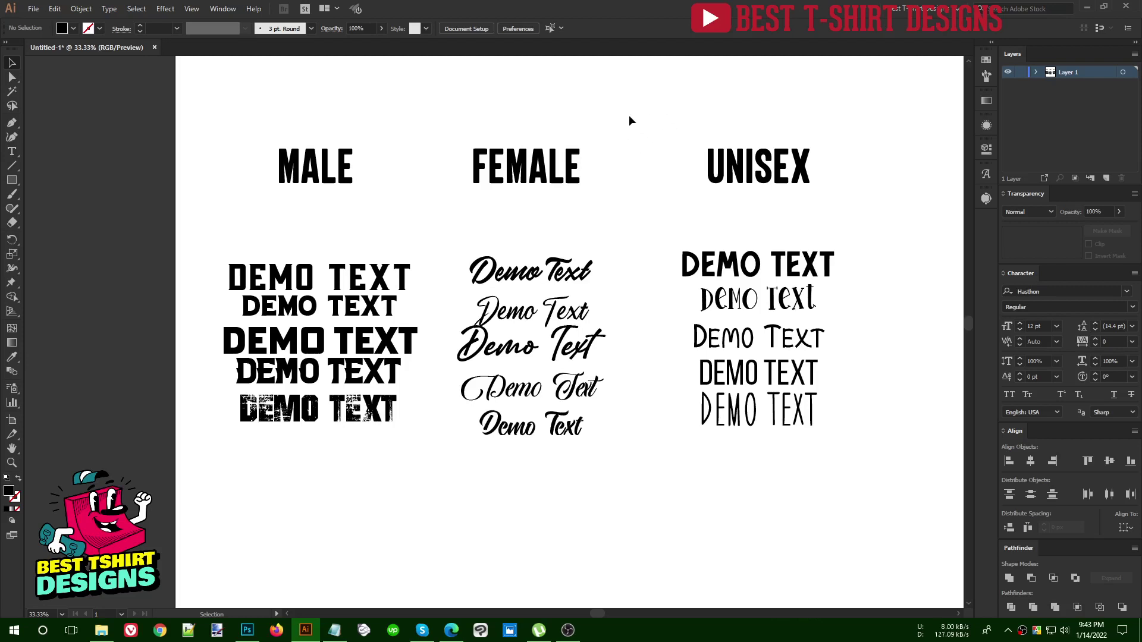
left_click_drag(676, 105, 840, 209)
left_click(645, 180)
Step: Examine the MALE heading and the five bold font samples beneath it, highlighting the samples as a group
left_click_drag(420, 505, 195, 235)
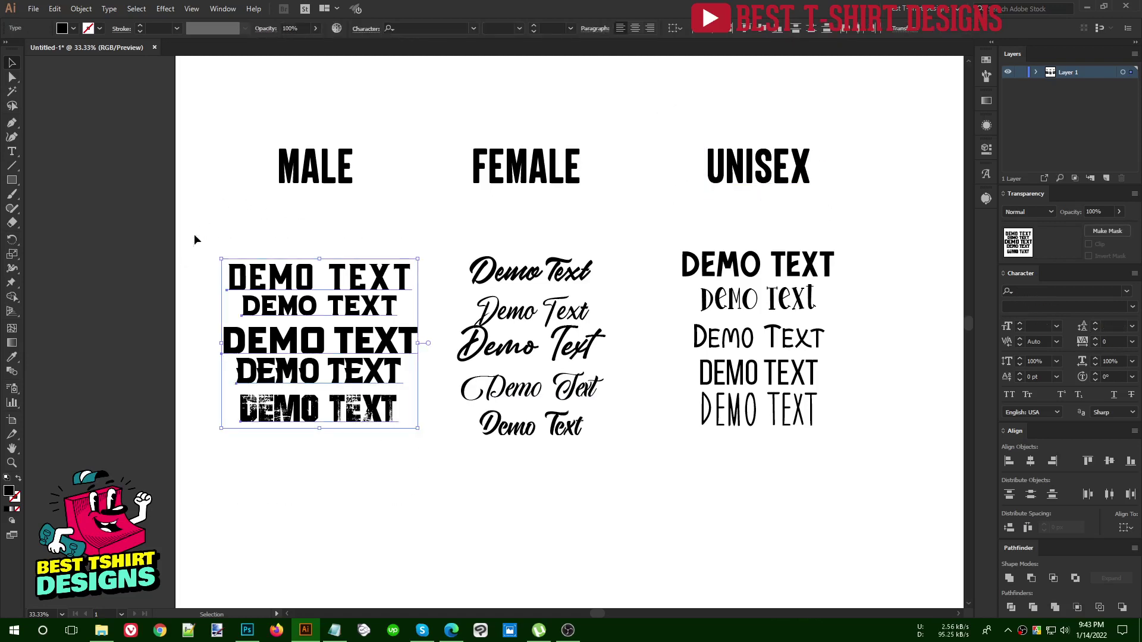
left_click(250, 231)
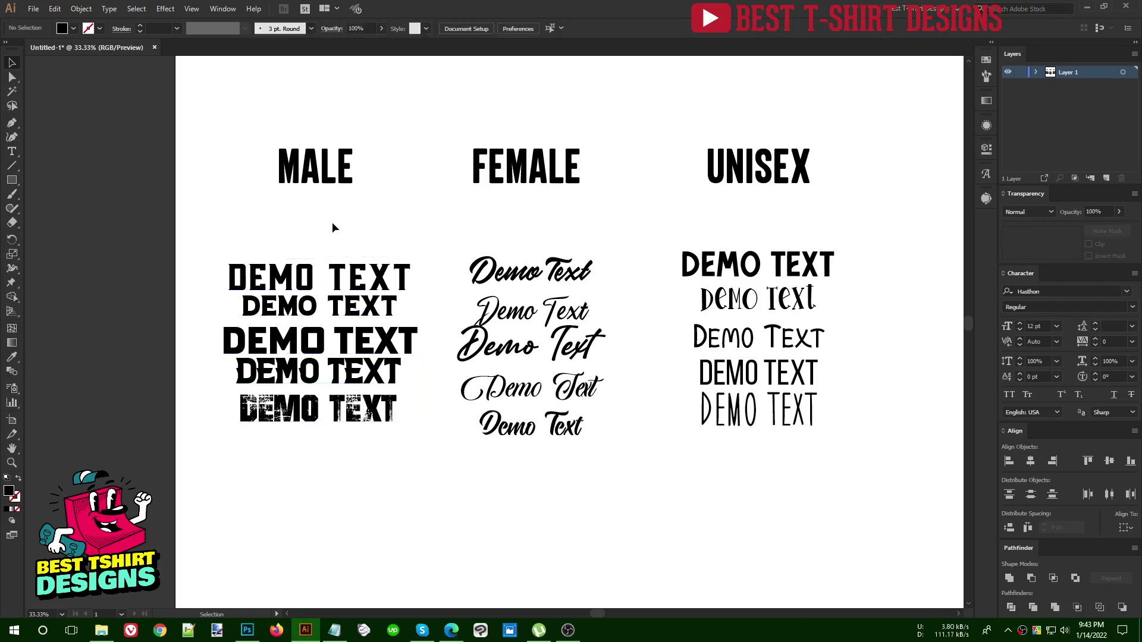
left_click_drag(398, 223, 231, 105)
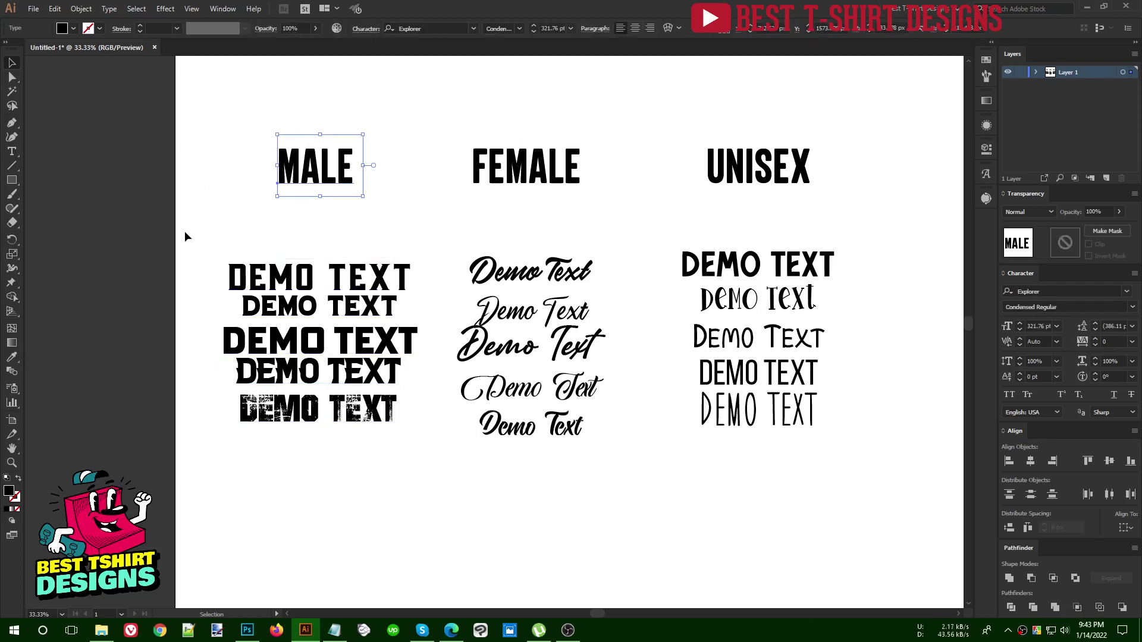
left_click_drag(190, 237, 402, 487)
left_click(312, 476)
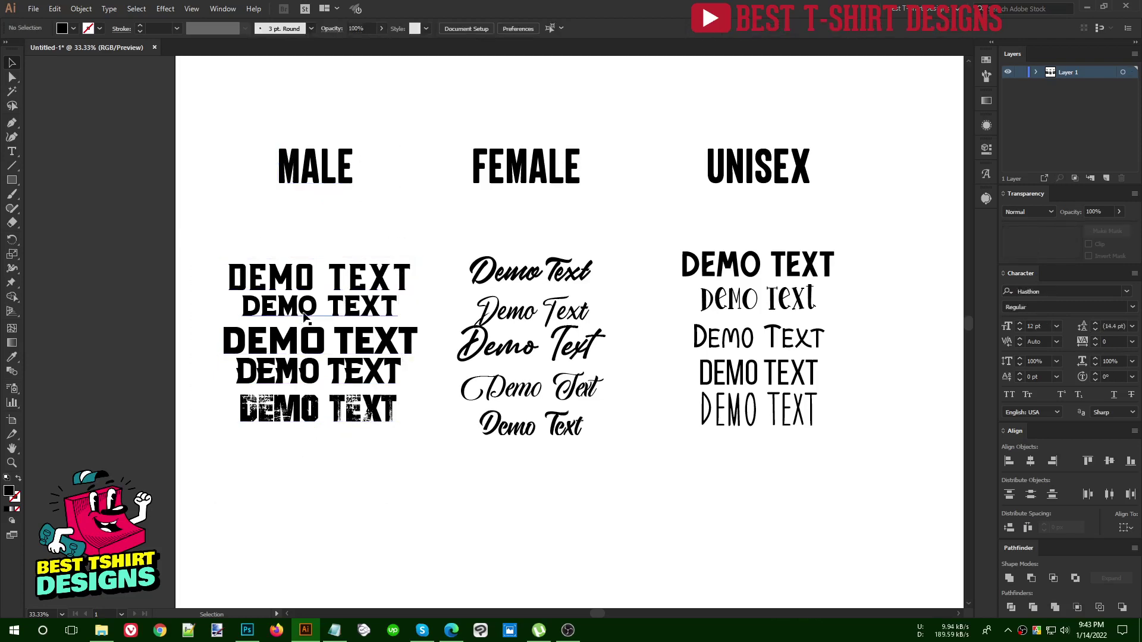
left_click_drag(202, 241, 429, 485)
scroll(316, 427, "up", 1)
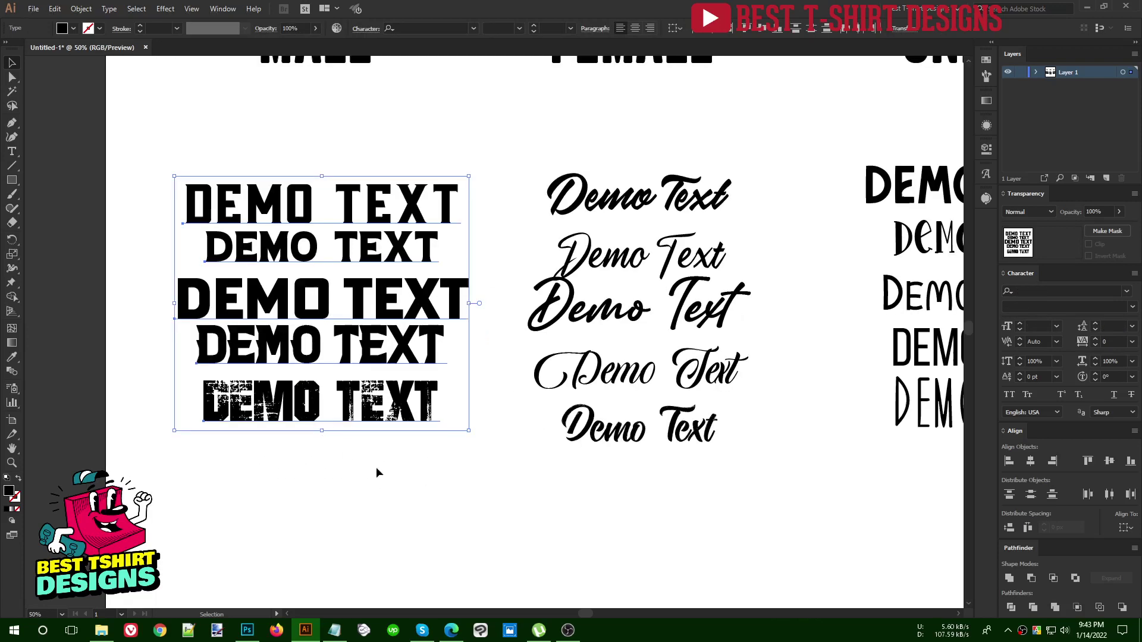
scroll(376, 472, "up", 1)
left_click(132, 289)
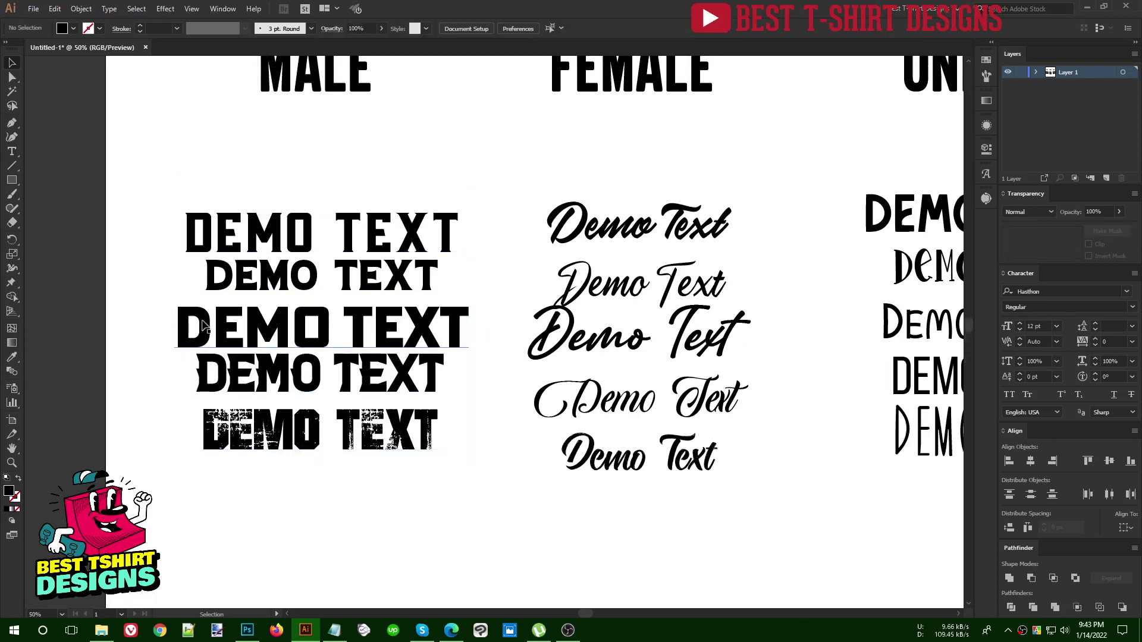
left_click_drag(148, 173, 498, 520)
left_click(414, 527)
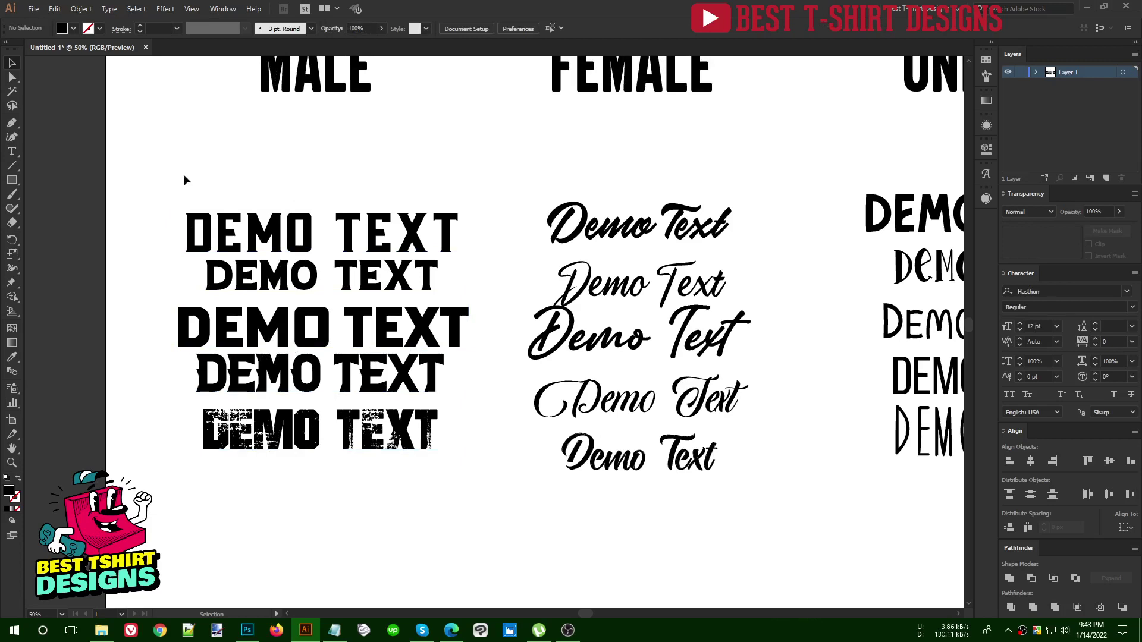
left_click_drag(177, 202, 479, 524)
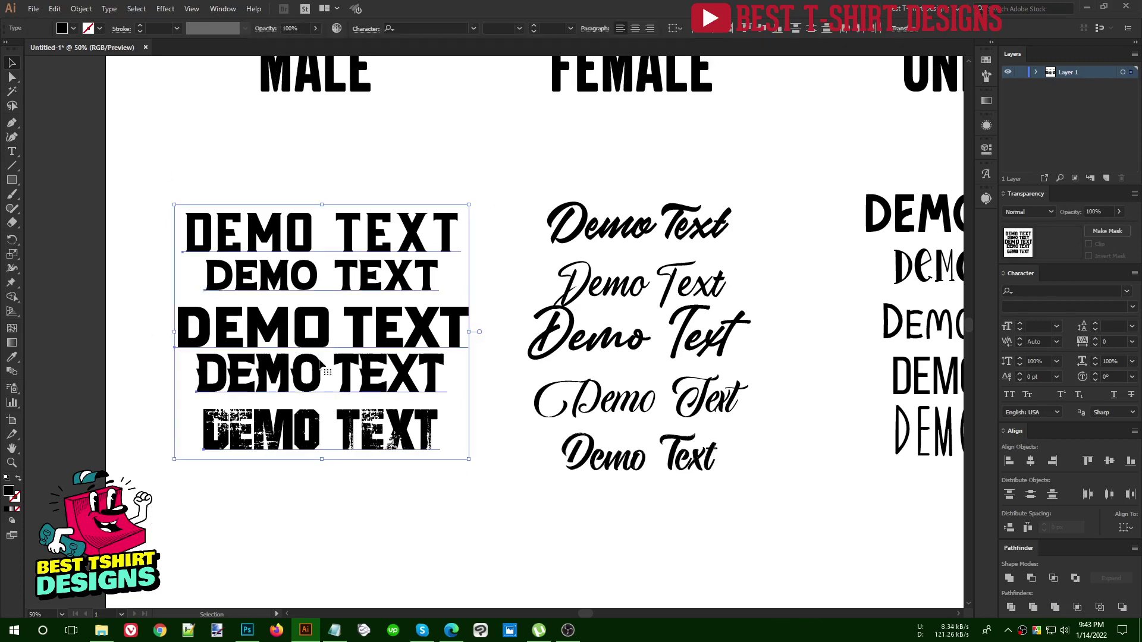
left_click(468, 517)
Step: Examine the five script font samples under the FEMALE heading
left_click_drag(594, 522, 500, 525)
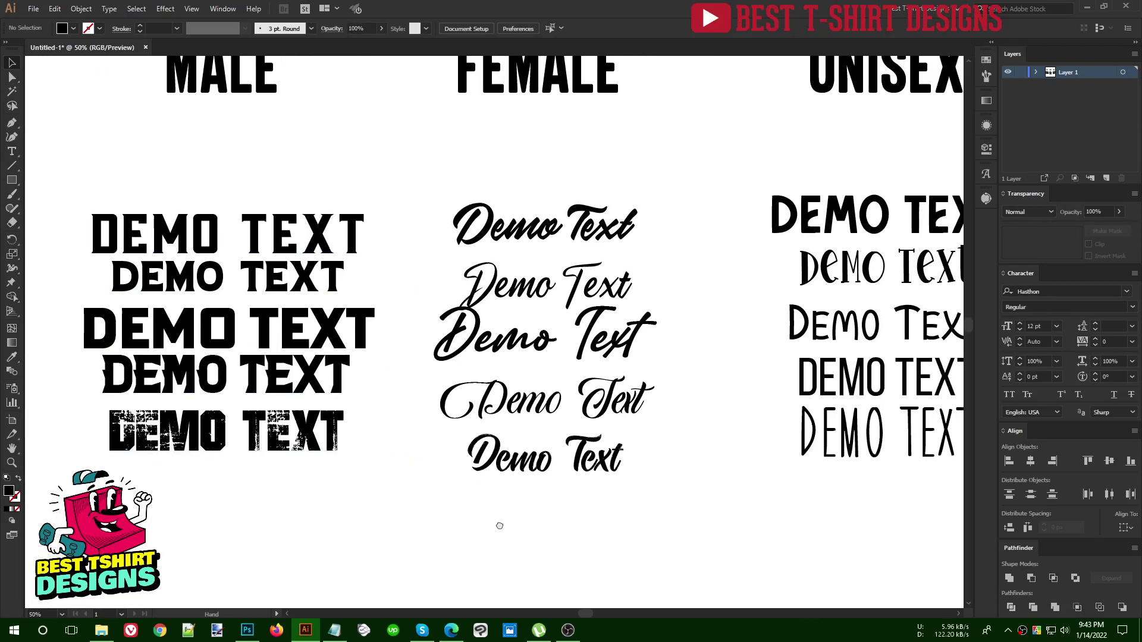
scroll(431, 228, "up", 2)
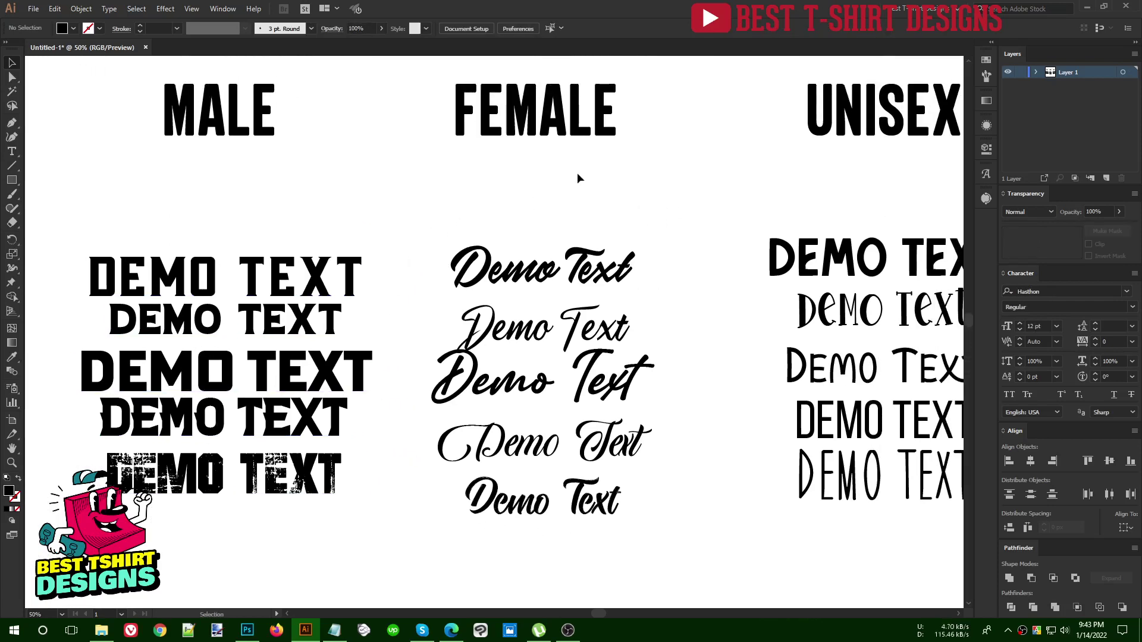
scroll(577, 173, "down", 1)
left_click_drag(417, 180, 673, 509)
left_click(702, 480)
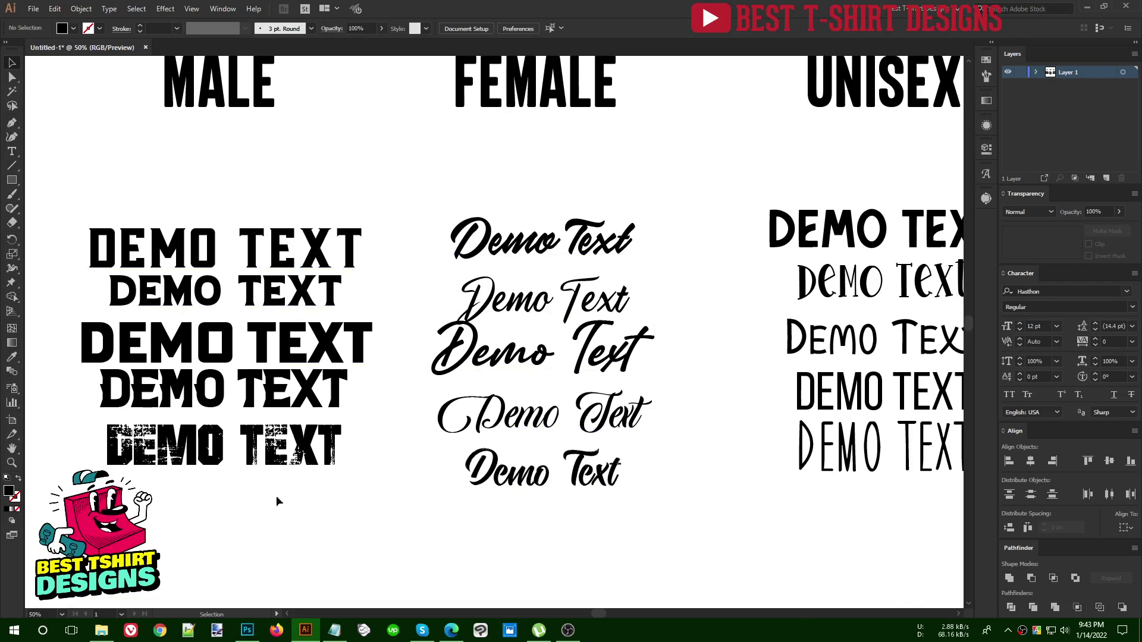
left_click_drag(639, 474, 405, 170)
left_click(404, 171)
scroll(421, 303, "down", 1)
scroll(417, 226, "up", 1)
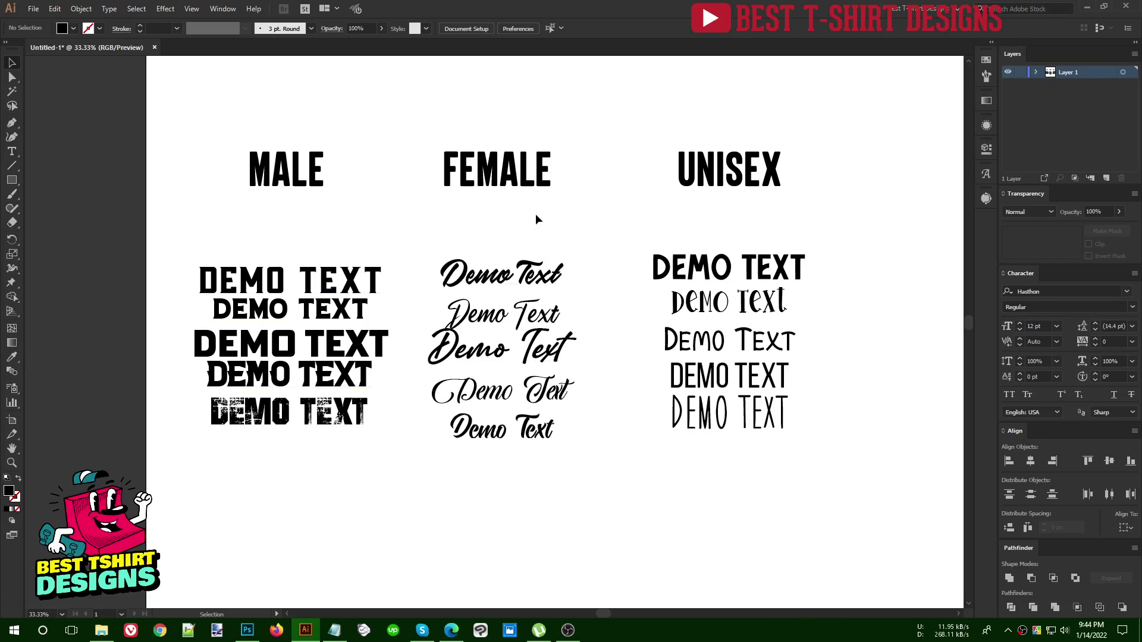
Step: Highlight the five font samples under the UNISEX heading to view them together
scroll(554, 215, "down", 2)
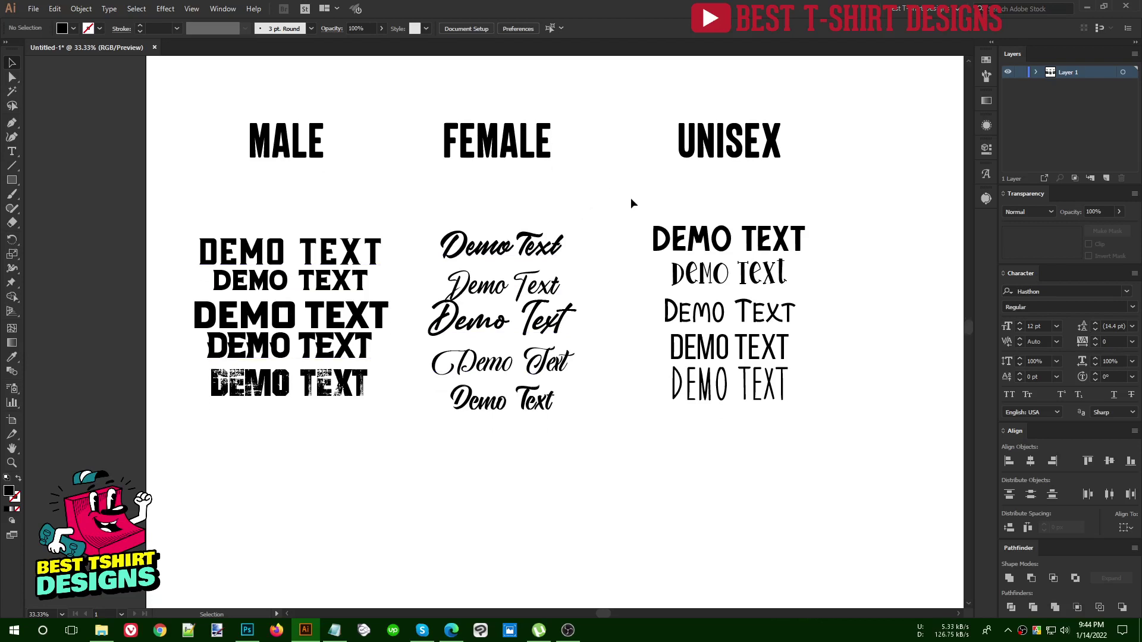
left_click_drag(632, 203, 669, 435)
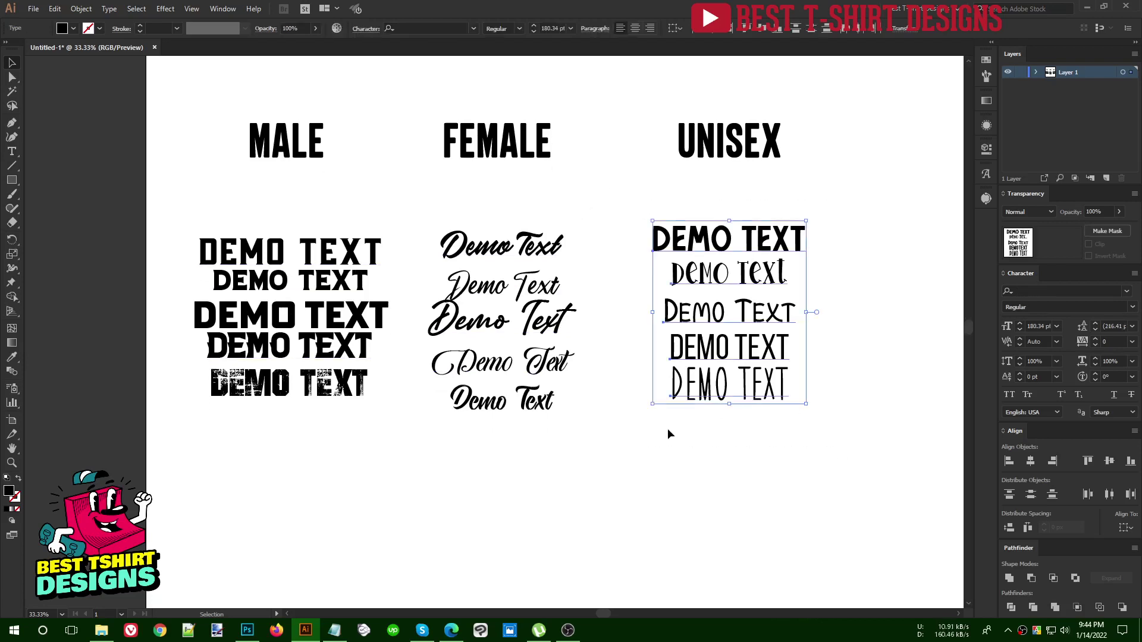
left_click(602, 427)
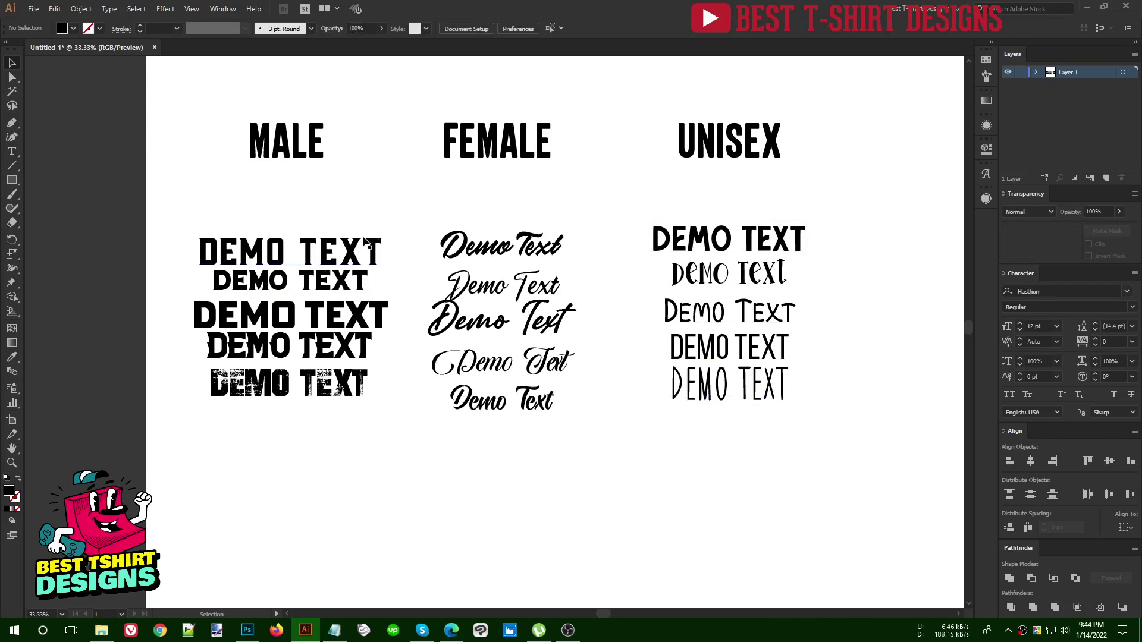
Step: Duplicate the third MALE font sample below the columns as a four-line stack, scaling the lower two lines to about 122 pt and 167 pt
left_click_drag(320, 315, 480, 514)
scroll(654, 437, "down", 3)
left_click_drag(497, 430, 537, 503)
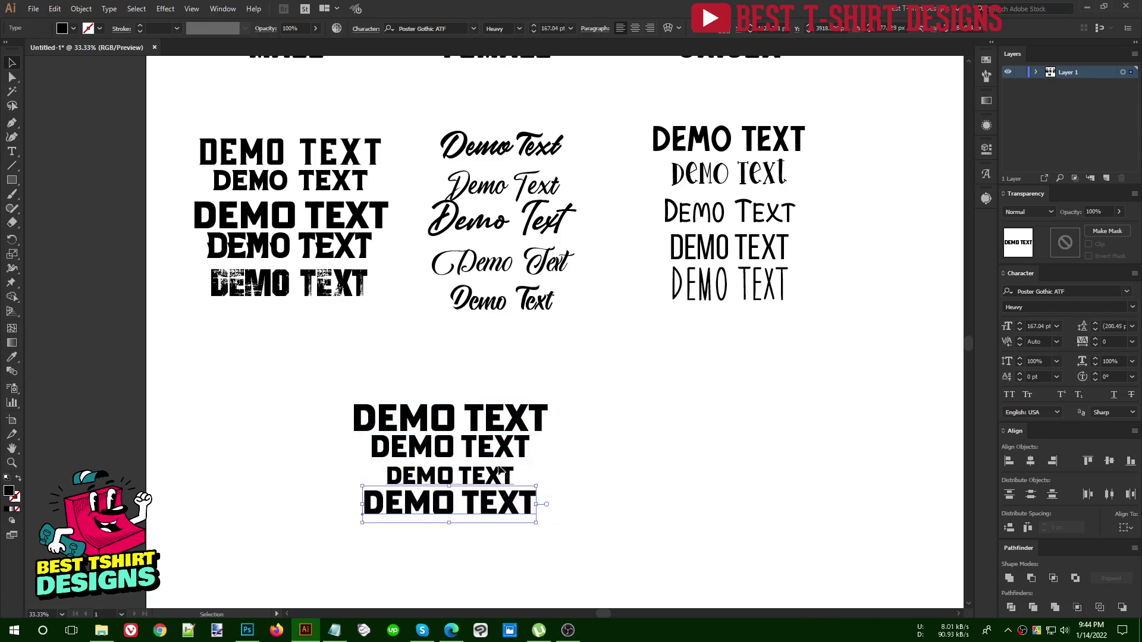
Step: Apply the top FEMALE sample's Buston Script Free style to the stack's third line with the Eyedropper
left_click(505, 475)
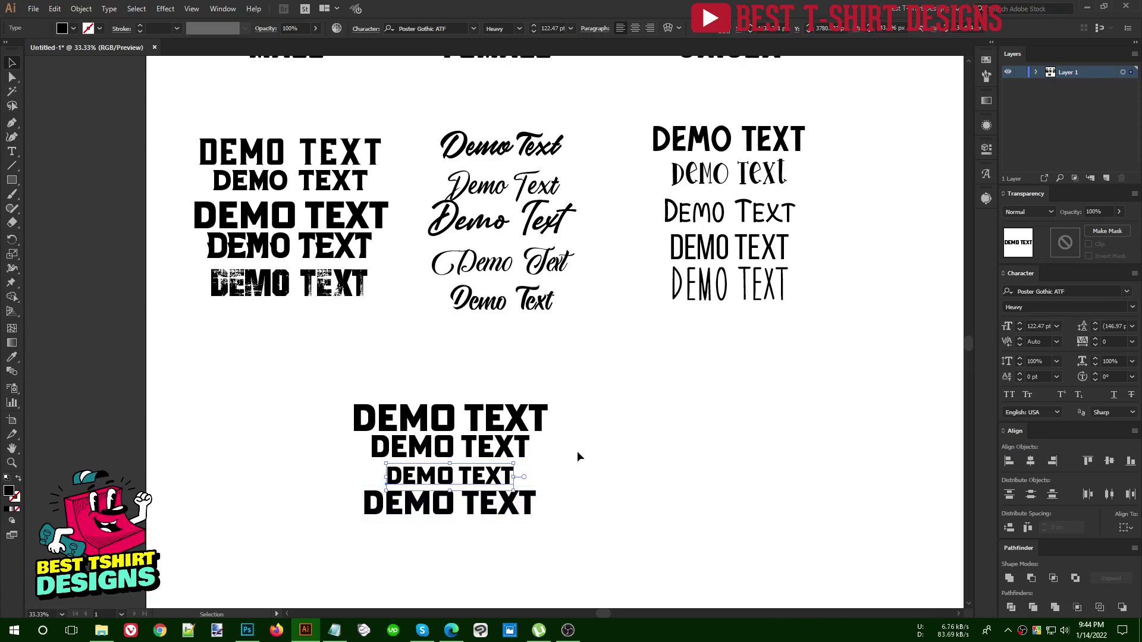
key("i")
left_click(515, 141)
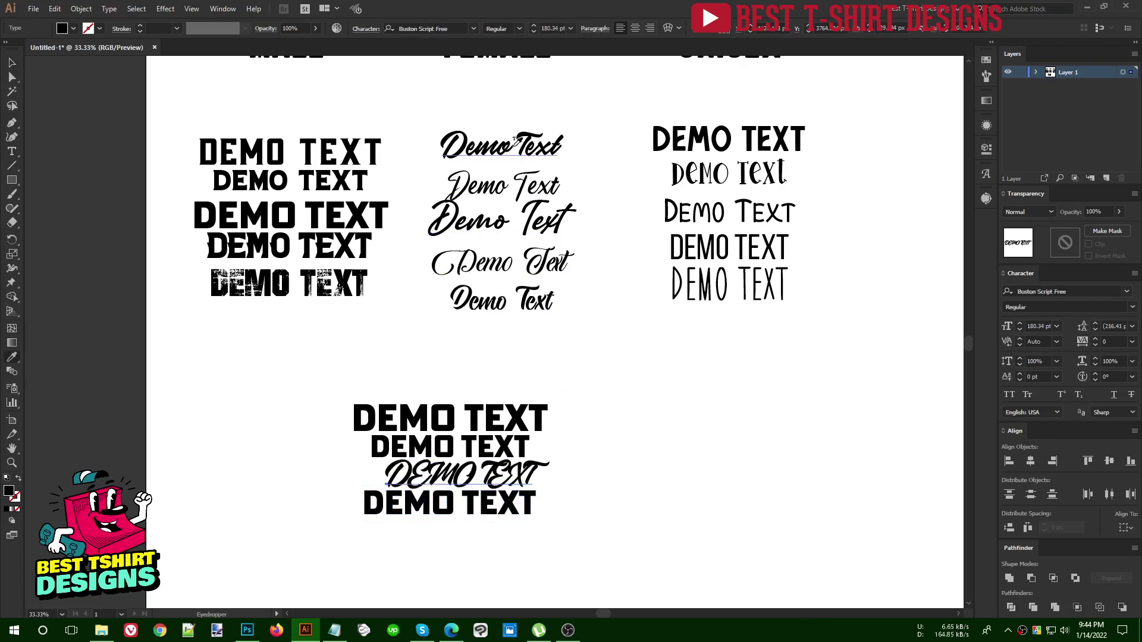
key("v")
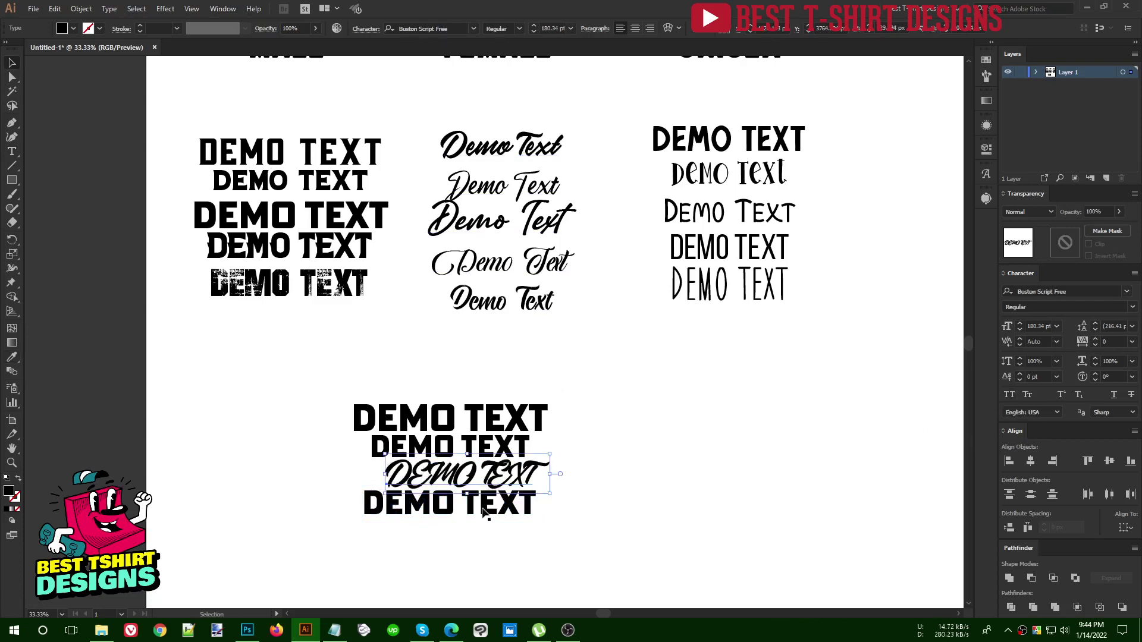
Step: Retype the stack's script line in mixed case as "Demo Text"
double_click(506, 476)
key("ctrl+a")
type("Demo Tex")
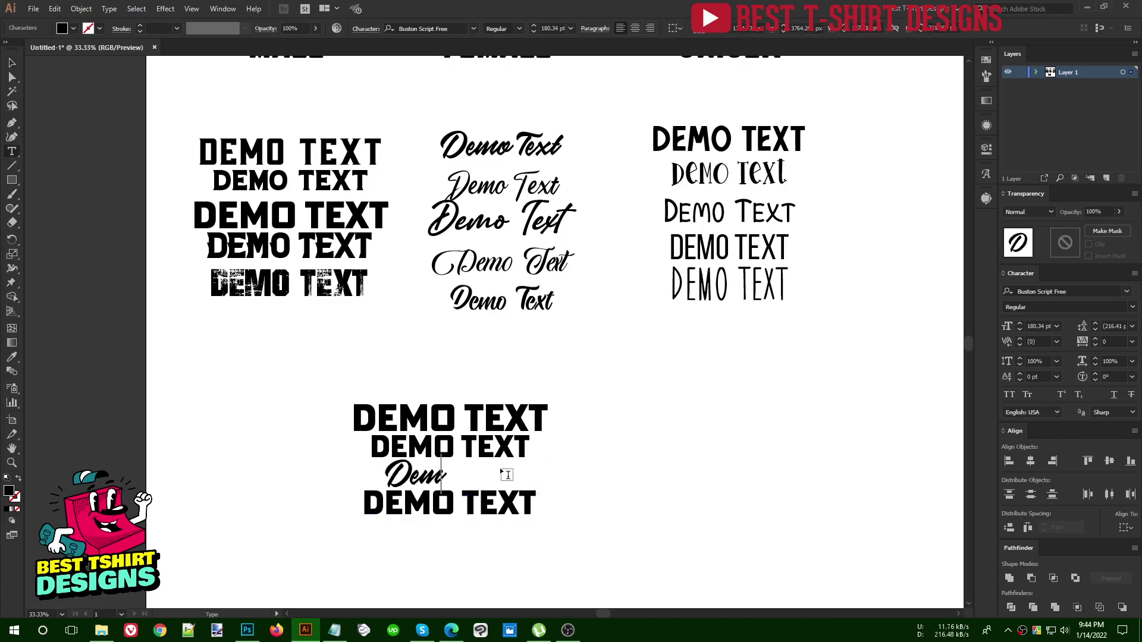
type("t")
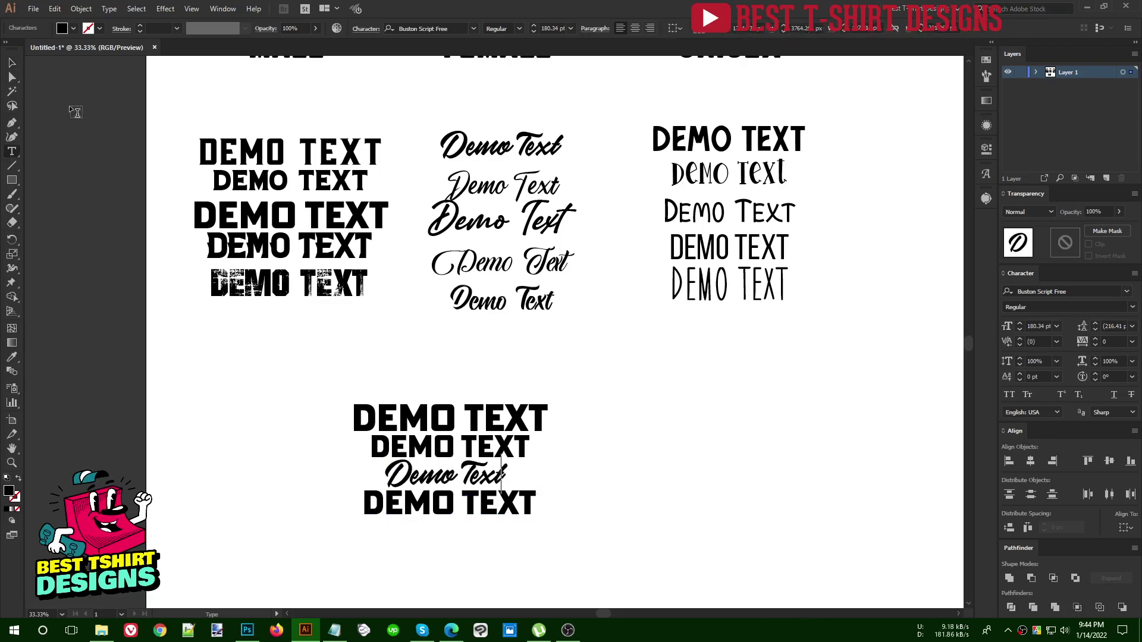
key("Escape")
Step: Examine the four-line stack combining the bold and script fonts up close
left_click_drag(582, 528, 380, 344)
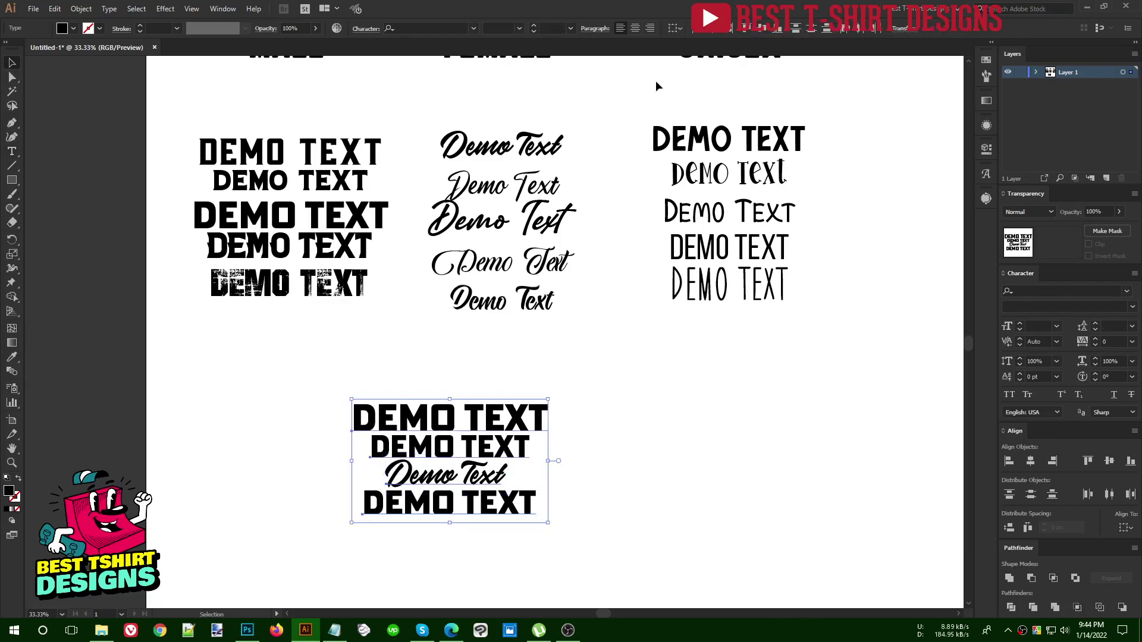
left_click(610, 429)
scroll(493, 491, "up", 1)
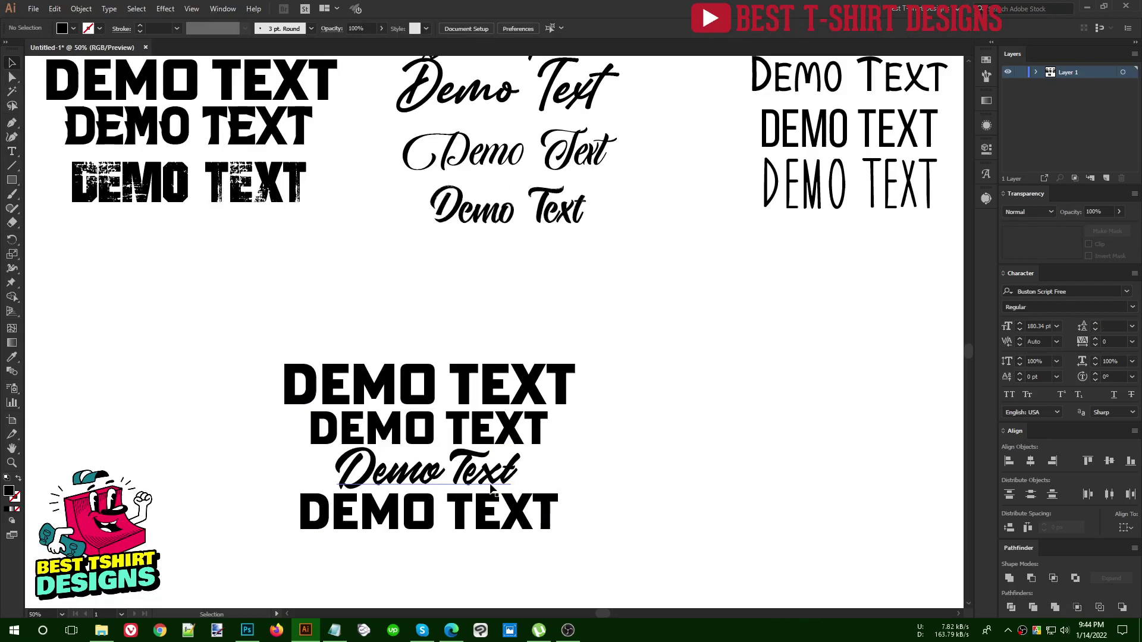
scroll(657, 463, "down", 3)
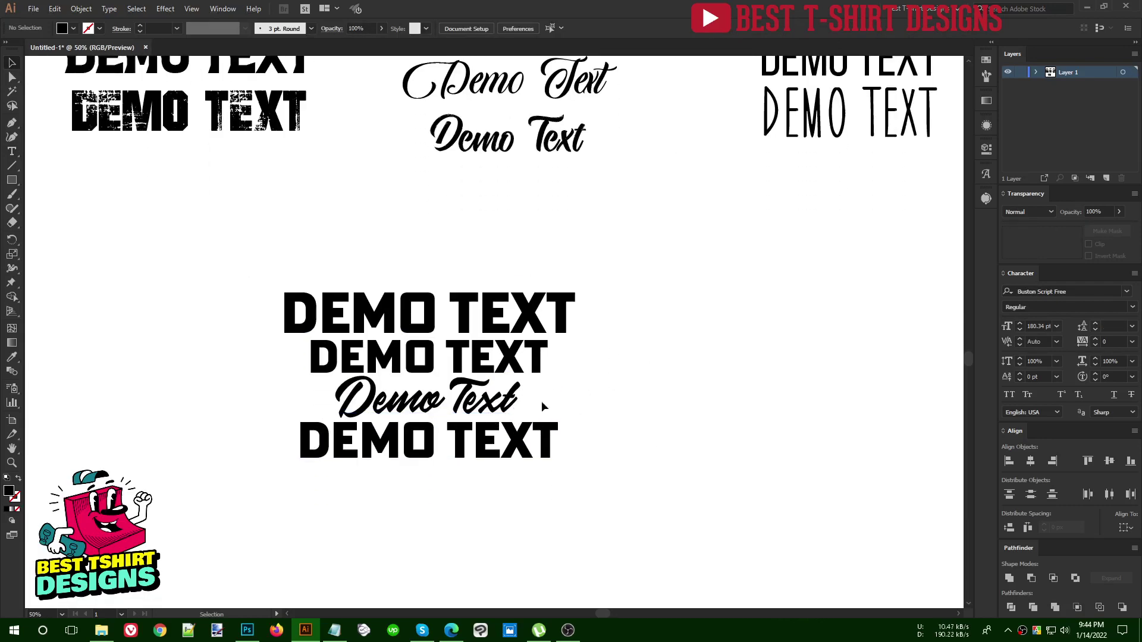
left_click_drag(239, 270, 608, 534)
scroll(337, 483, "down", 1)
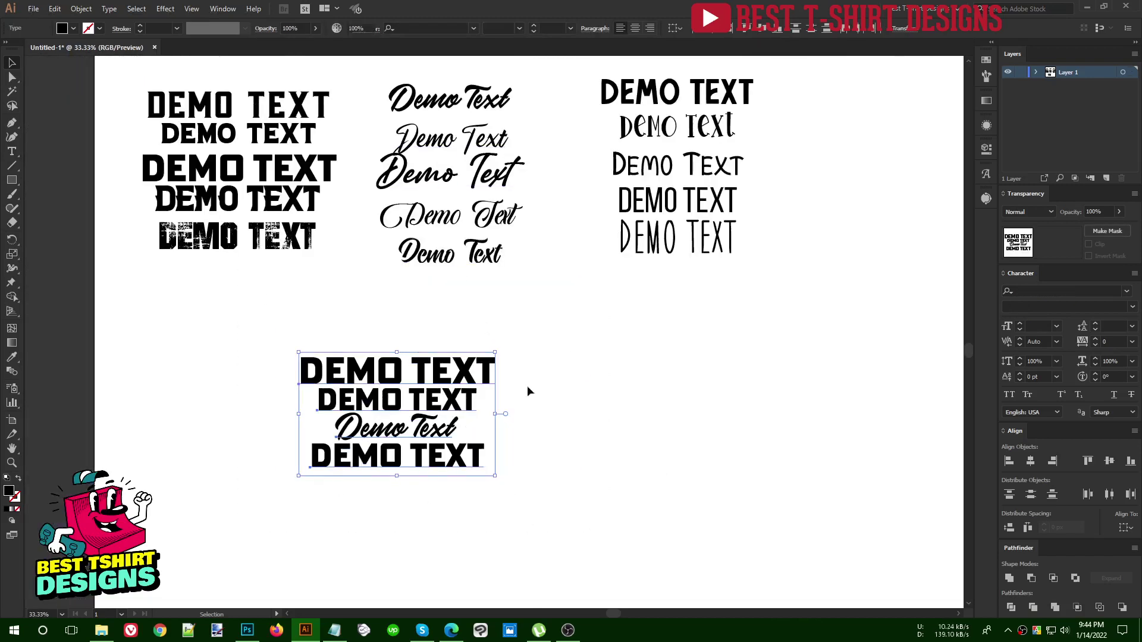
left_click_drag(269, 335, 597, 523)
left_click(424, 422)
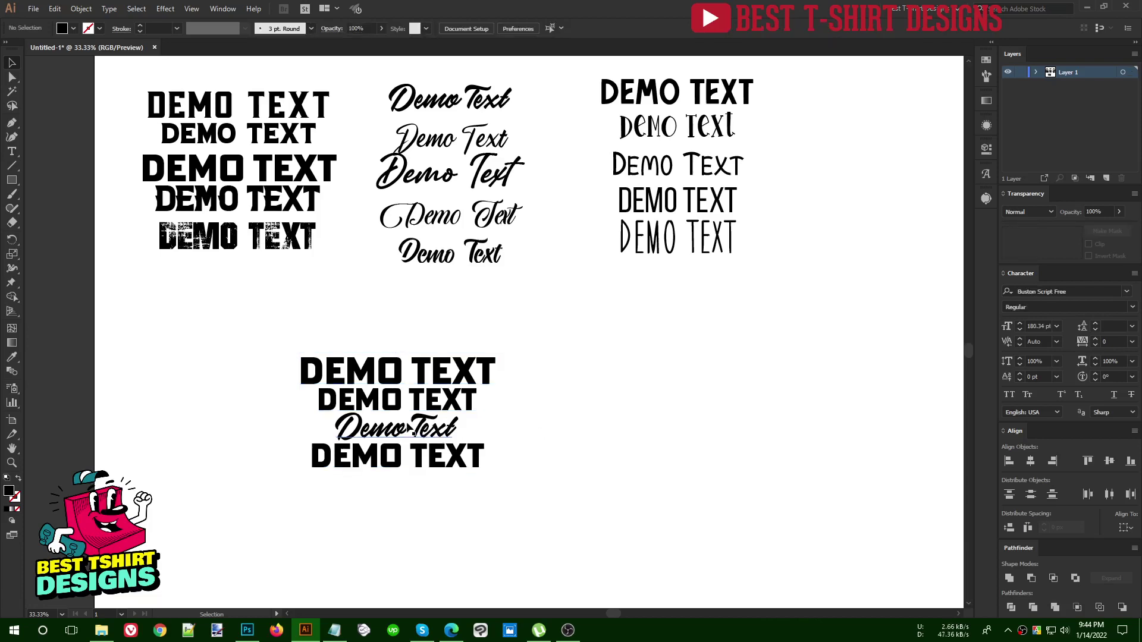
Step: Restyle the stack's script line with the Eyedropper, sampling UNISEX fonts and settling on the second sample's Kids Now Regular
left_click(411, 429)
key("i")
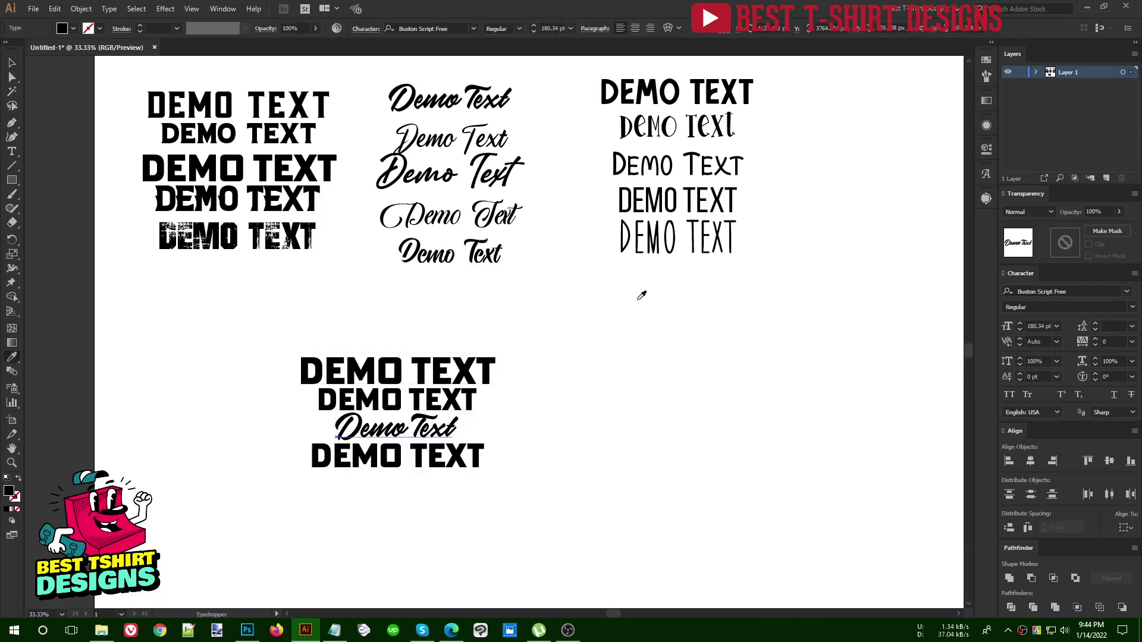
left_click(698, 201)
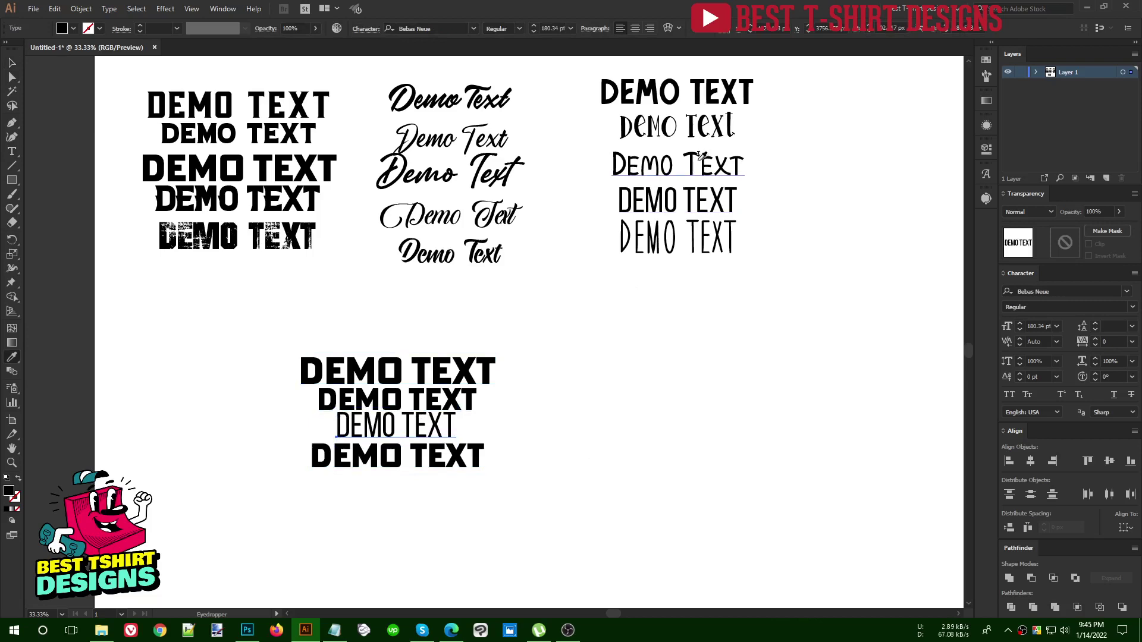
left_click(700, 157)
left_click(701, 127)
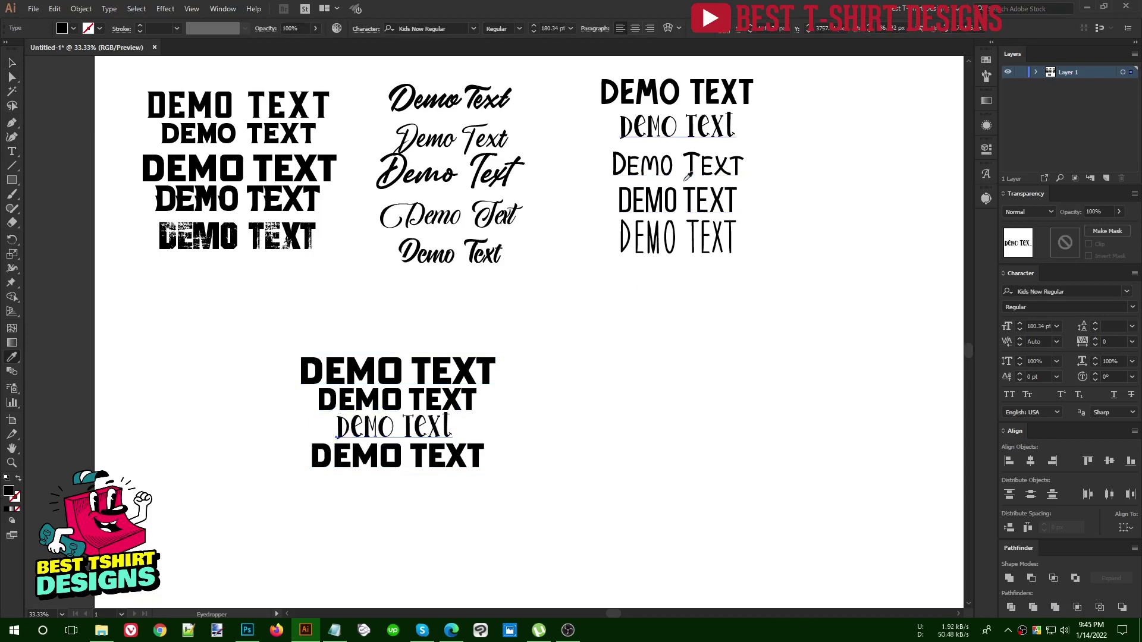
key("v")
left_click(553, 440)
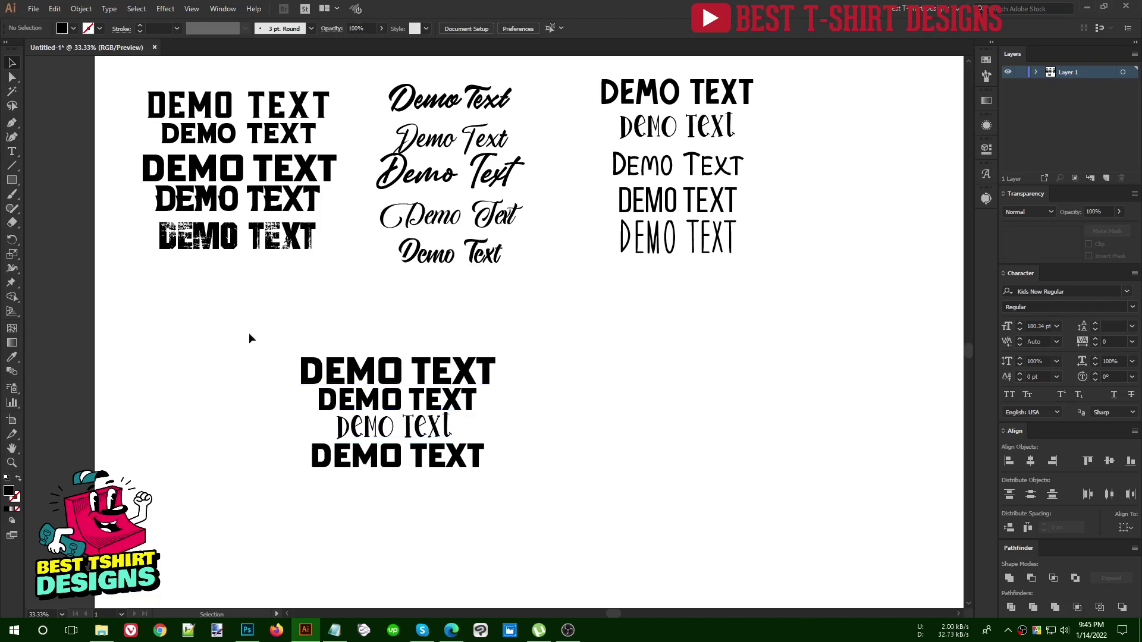
left_click_drag(246, 337, 398, 344)
left_click_drag(287, 326, 540, 510)
left_click(571, 440)
scroll(555, 422, "up", 2)
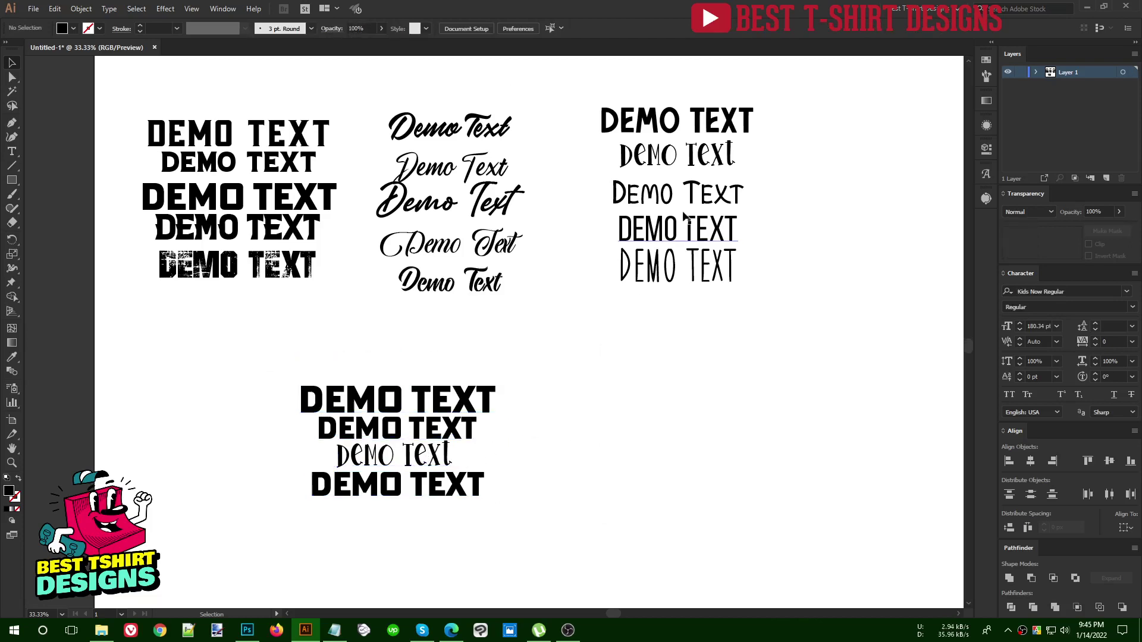
left_click_drag(787, 322, 586, 85)
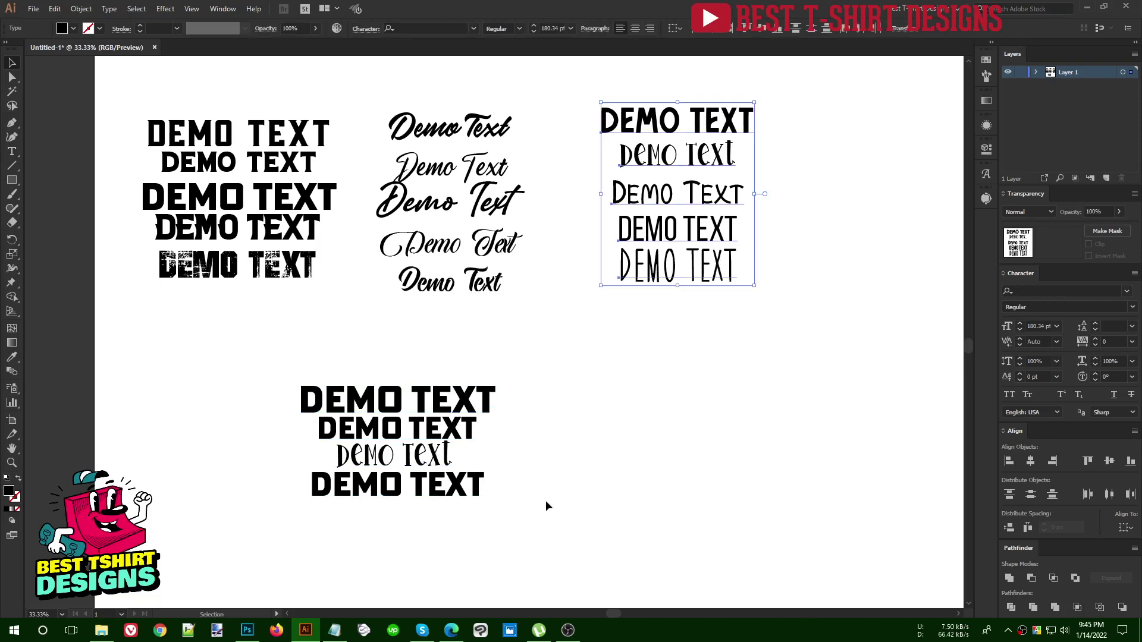
Step: Move the four-line stack beneath the MALE column and copy its second line to the right to start another stack
left_click_drag(546, 520, 291, 385)
left_click(421, 375)
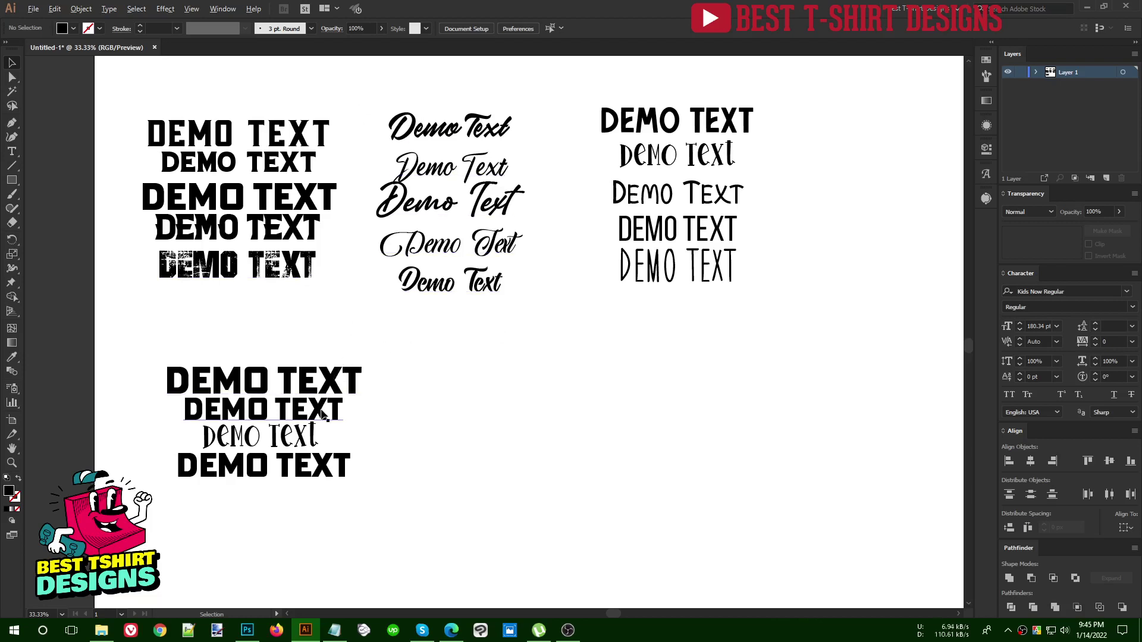
left_click_drag(330, 411, 662, 402)
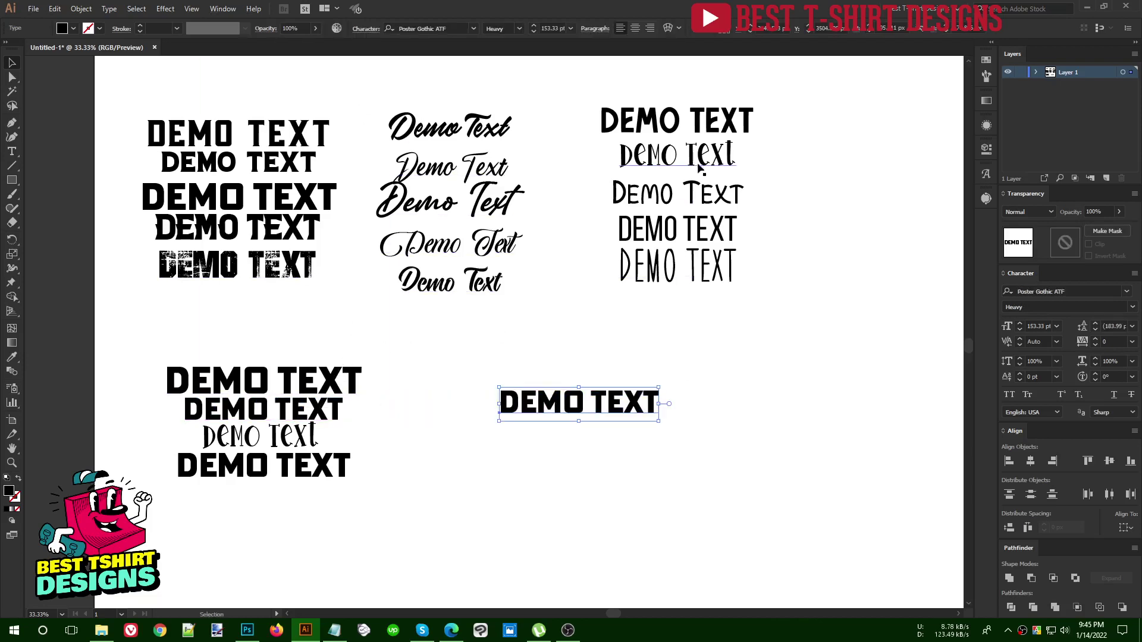
Step: Add copies of the Kids Now Regular, Bebas Neue and Buston Script Free samples beneath the new stack's bold line
left_click_drag(702, 166, 600, 441)
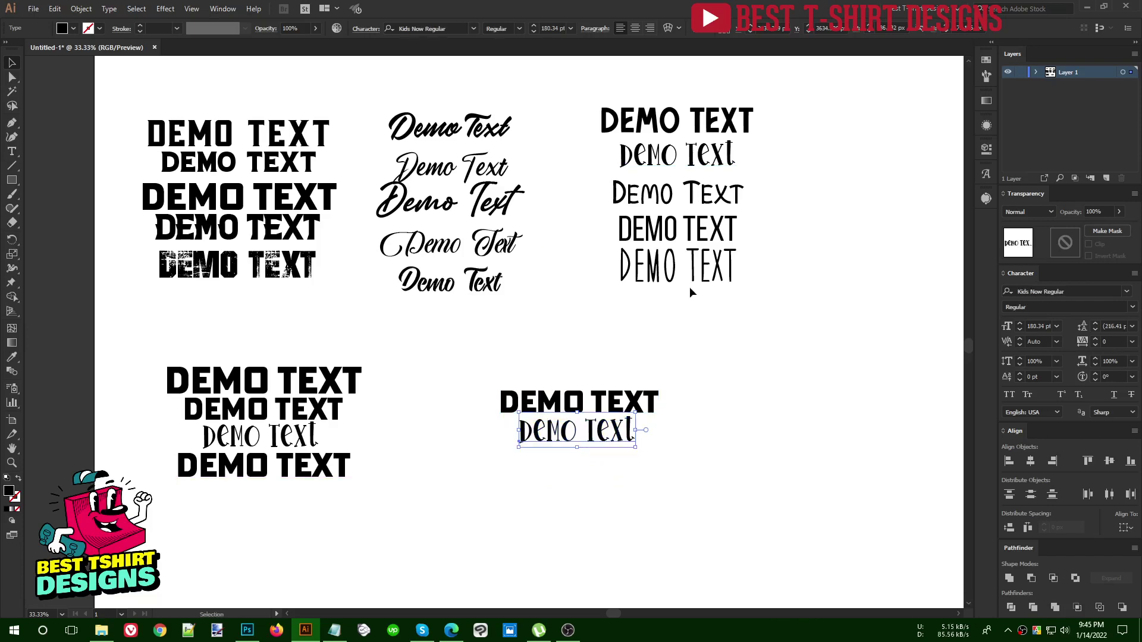
left_click_drag(617, 482, 578, 476)
left_click_drag(488, 132, 610, 501)
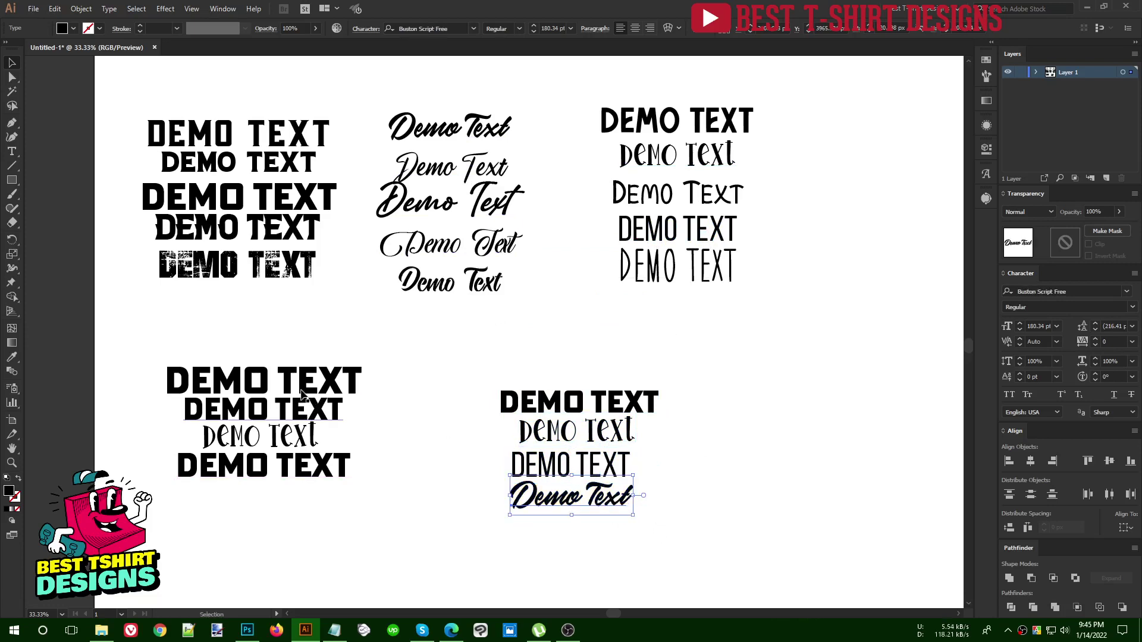
Step: Complete the new stack with a copy of the second MALE sample, in the Explorer font, as its bottom line
left_click_drag(302, 394, 609, 545)
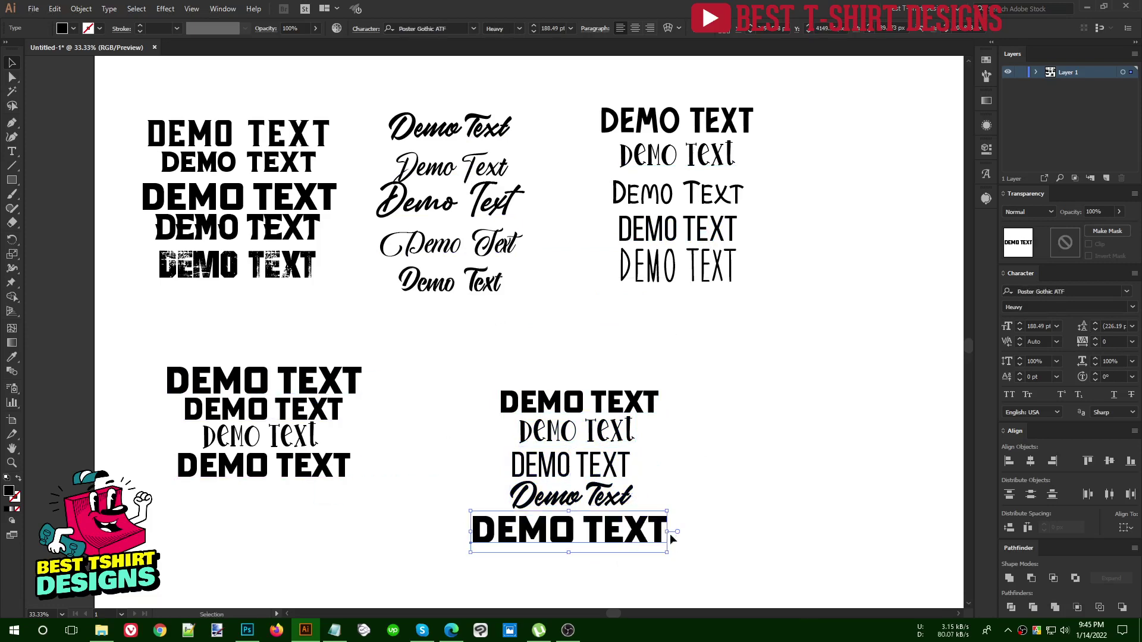
key("Delete")
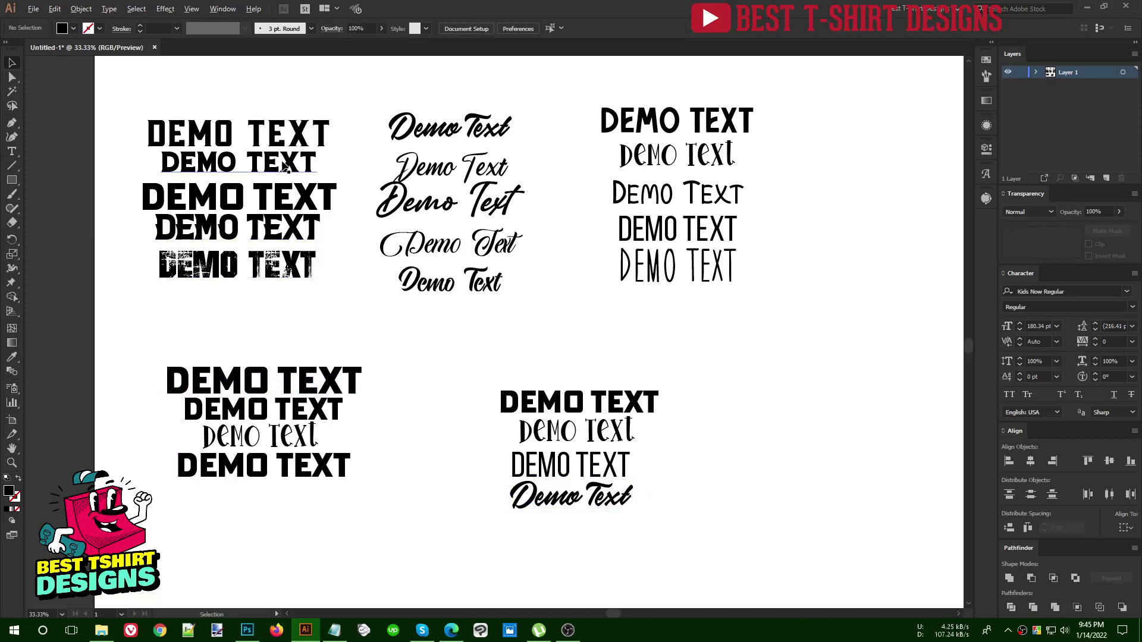
left_click_drag(286, 168, 623, 530)
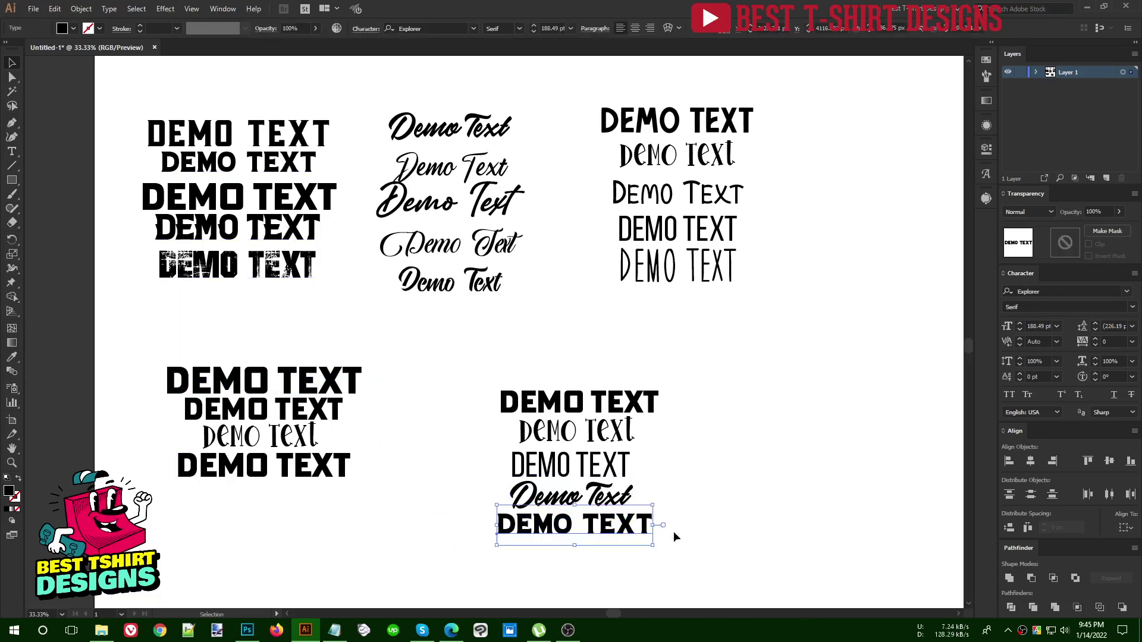
Step: Centre the new stack's five lines horizontally on each other
left_click_drag(726, 567, 712, 601)
left_click(705, 33)
scroll(602, 433, "down", 1)
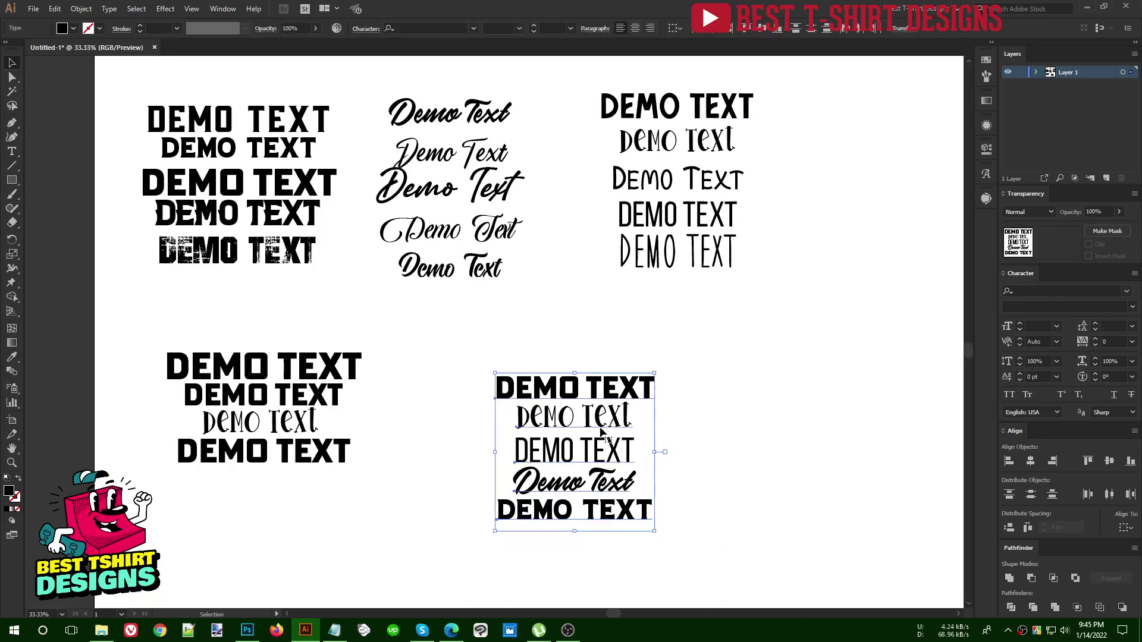
Step: Move the whole five-line stack slightly left, closer to the four-line stack
scroll(601, 432, "down", 3)
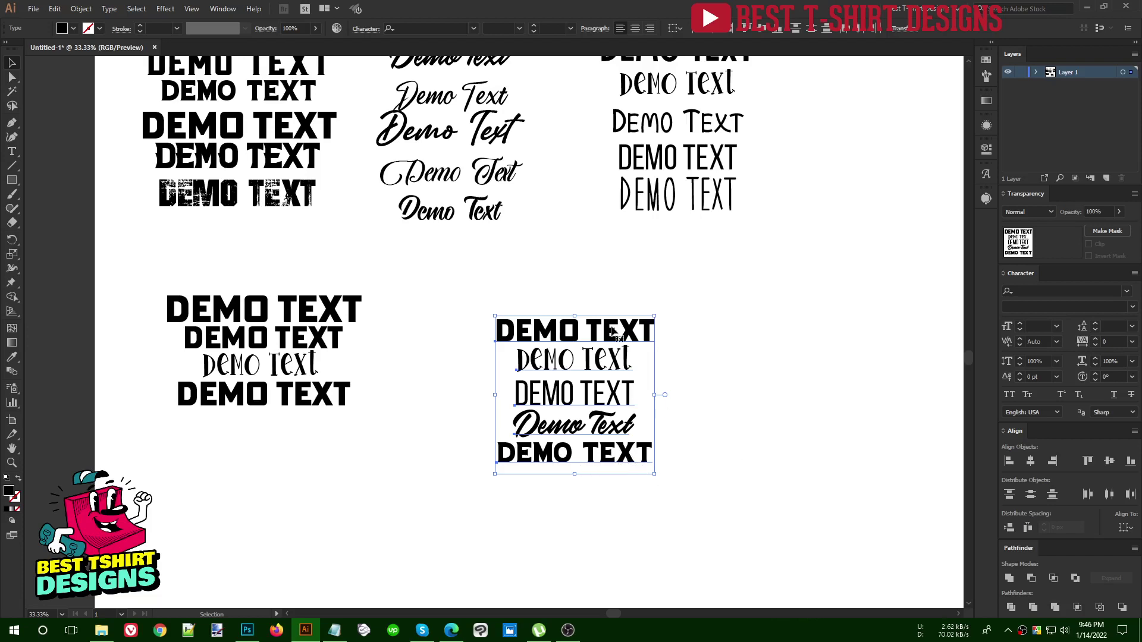
left_click(709, 367)
left_click_drag(465, 284, 713, 522)
scroll(690, 521, "up", 2)
left_click_drag(596, 443, 554, 436)
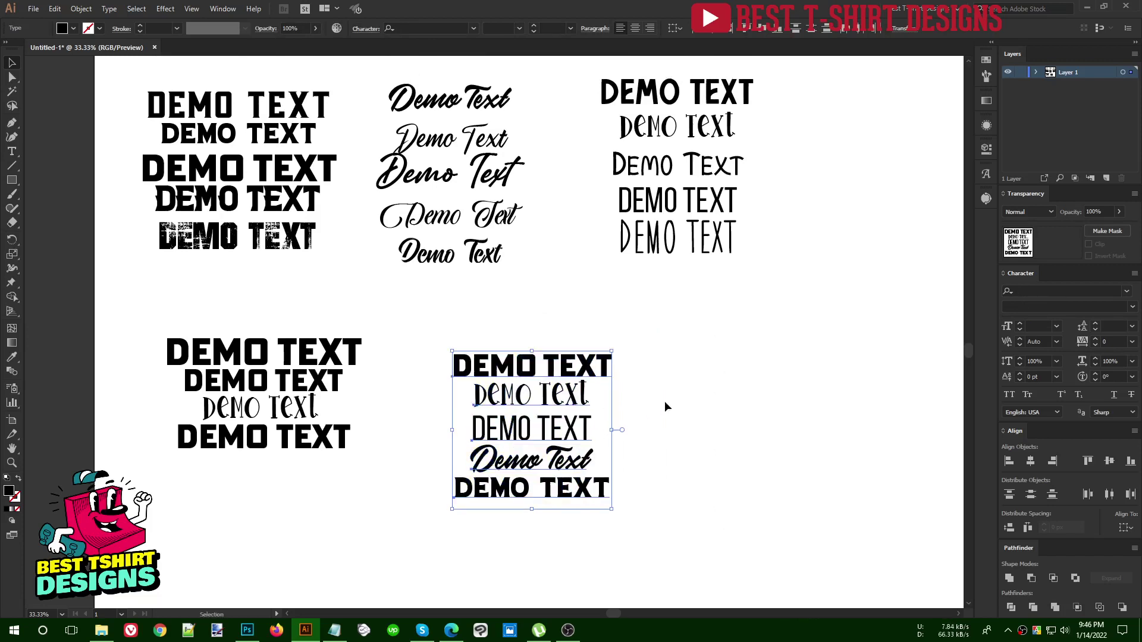
left_click(665, 401)
left_click_drag(422, 323, 643, 537)
left_click(718, 474)
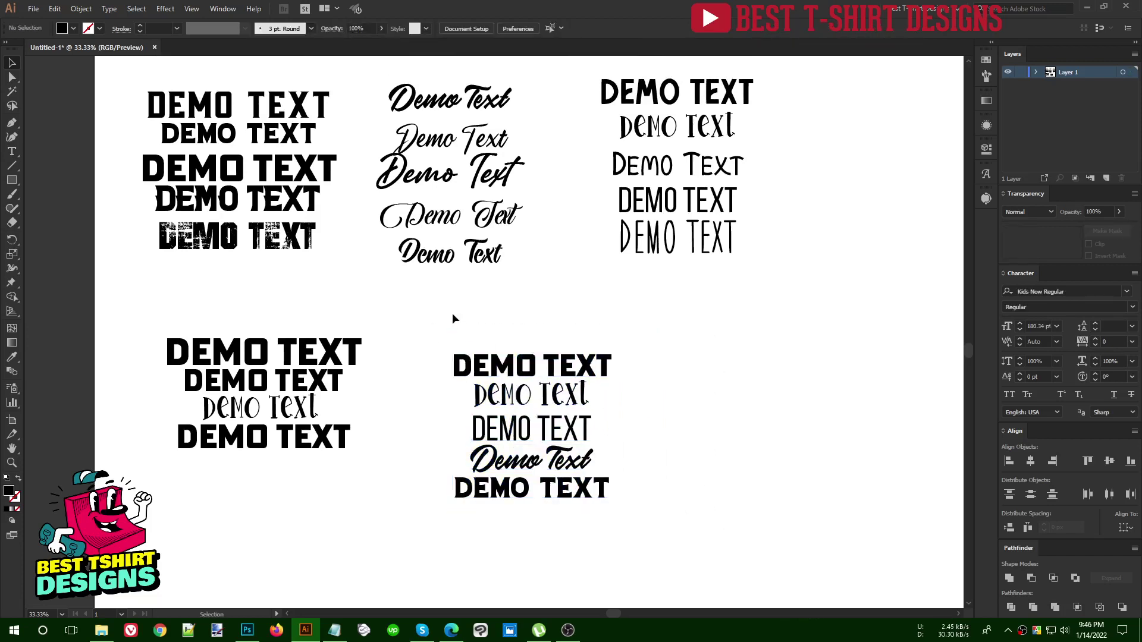
left_click_drag(600, 493, 655, 531)
scroll(655, 530, "up", 2)
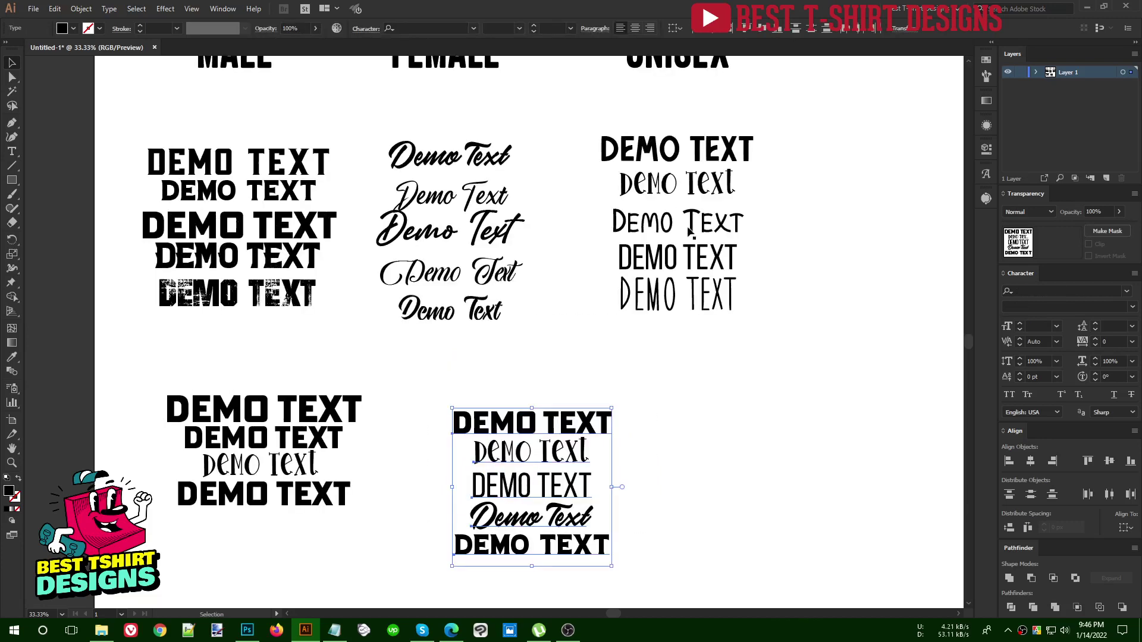
left_click(564, 373)
scroll(558, 580, "down", 1)
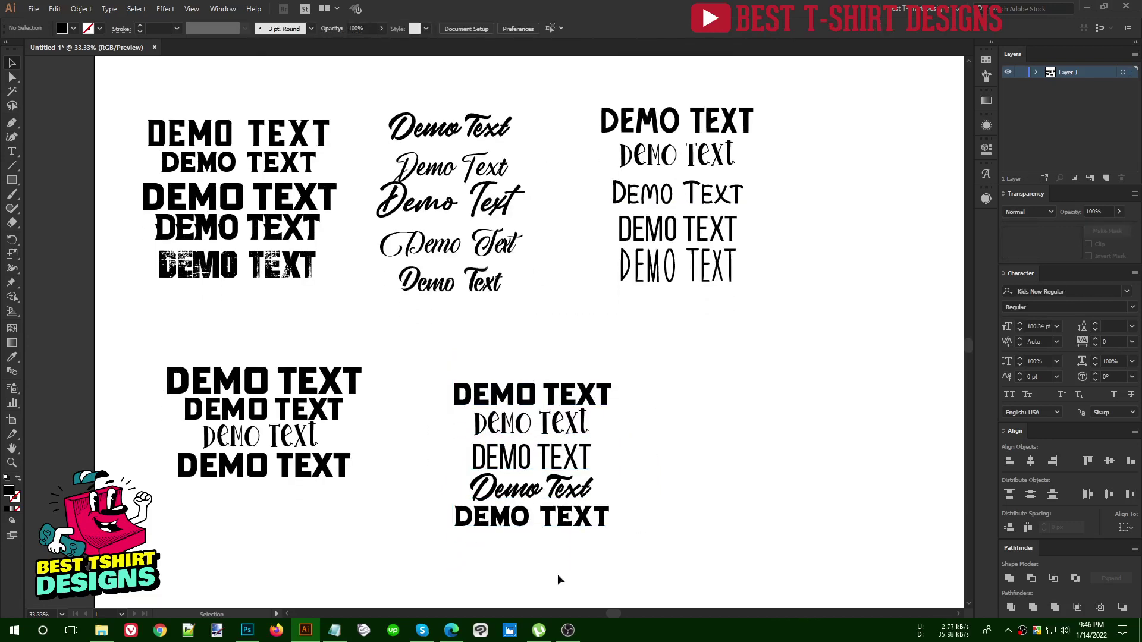
Step: Switch to the browser showing dafont.com and look through the recently added fonts on its home page
left_click(451, 630)
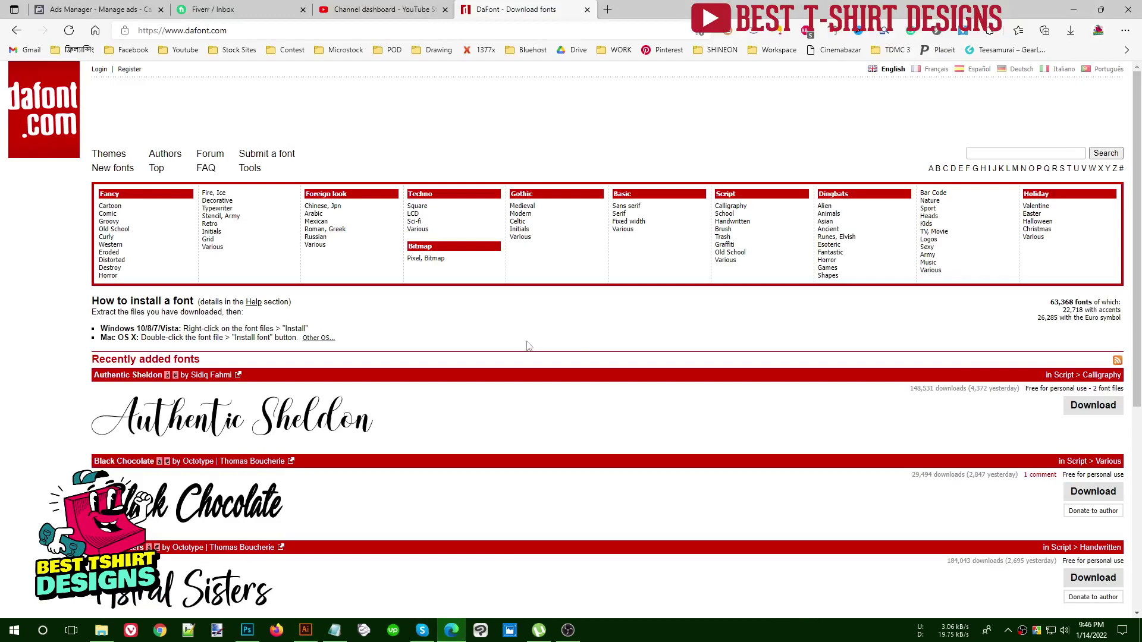
scroll(502, 284, "down", 3)
scroll(502, 283, "up", 3)
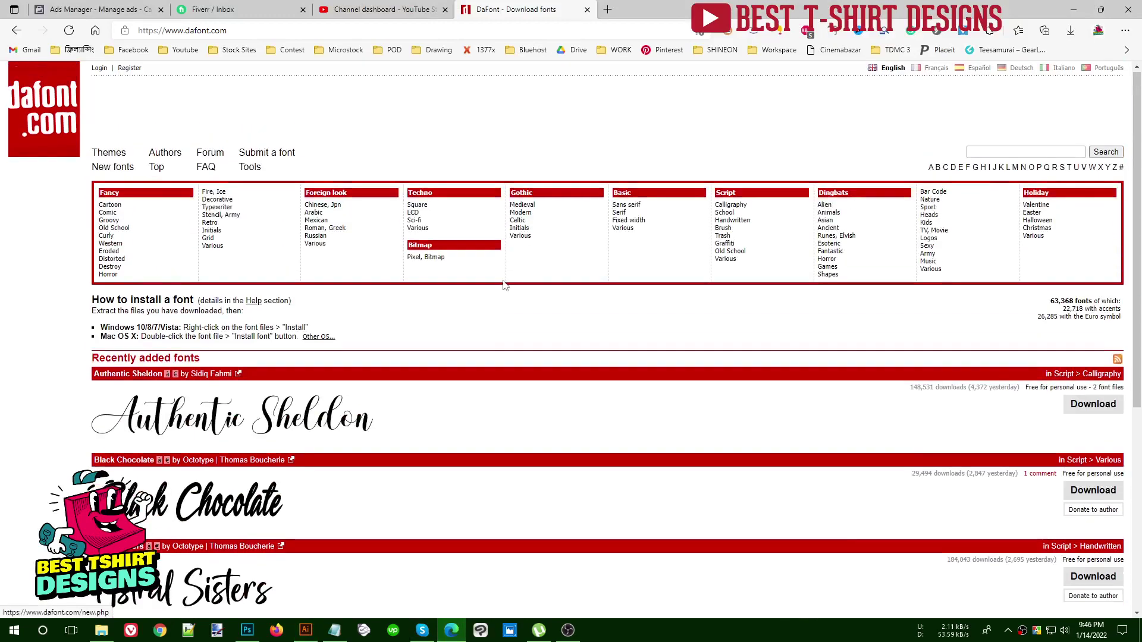
scroll(504, 284, "down", 5)
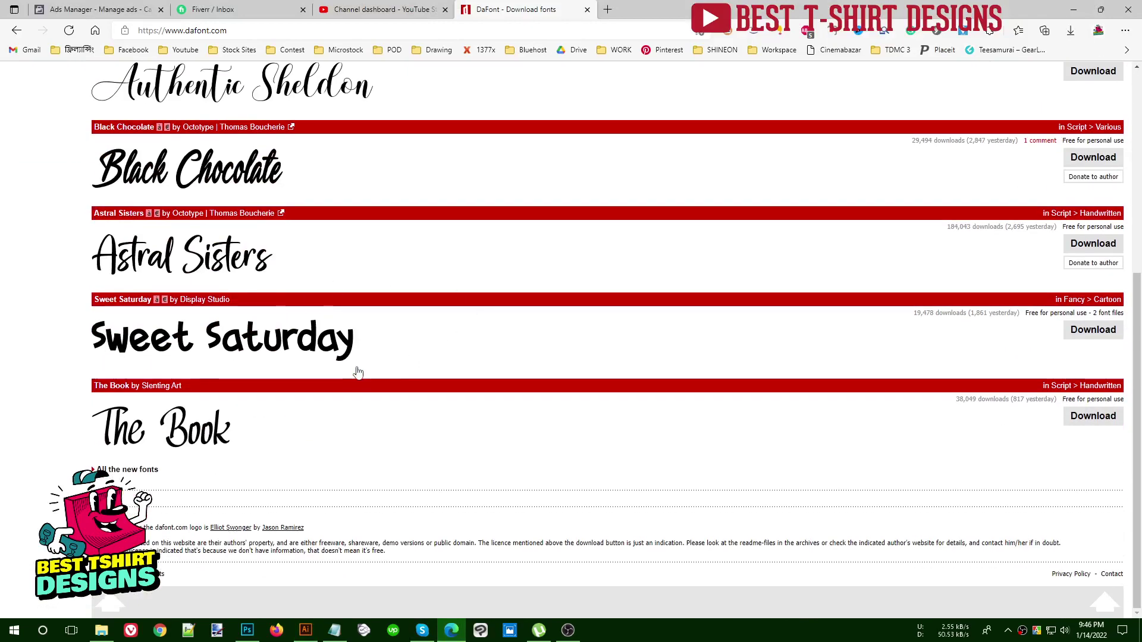
scroll(385, 356, "up", 5)
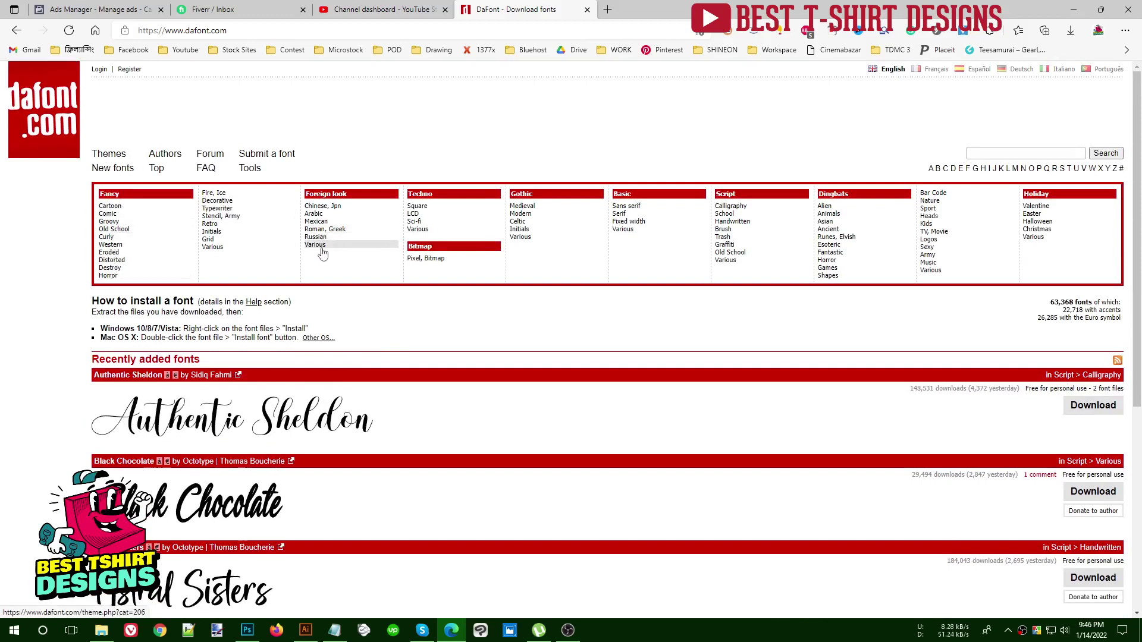
Step: Open dafont's Fancy > Western category and look through its fonts
left_click(117, 247)
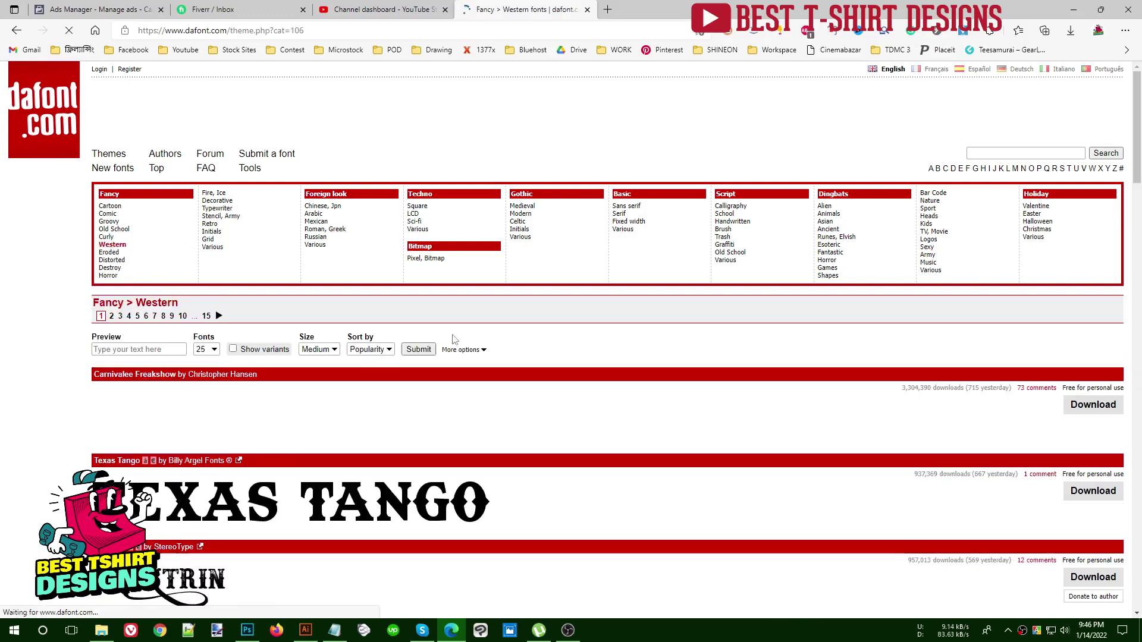
scroll(454, 339, "down", 3)
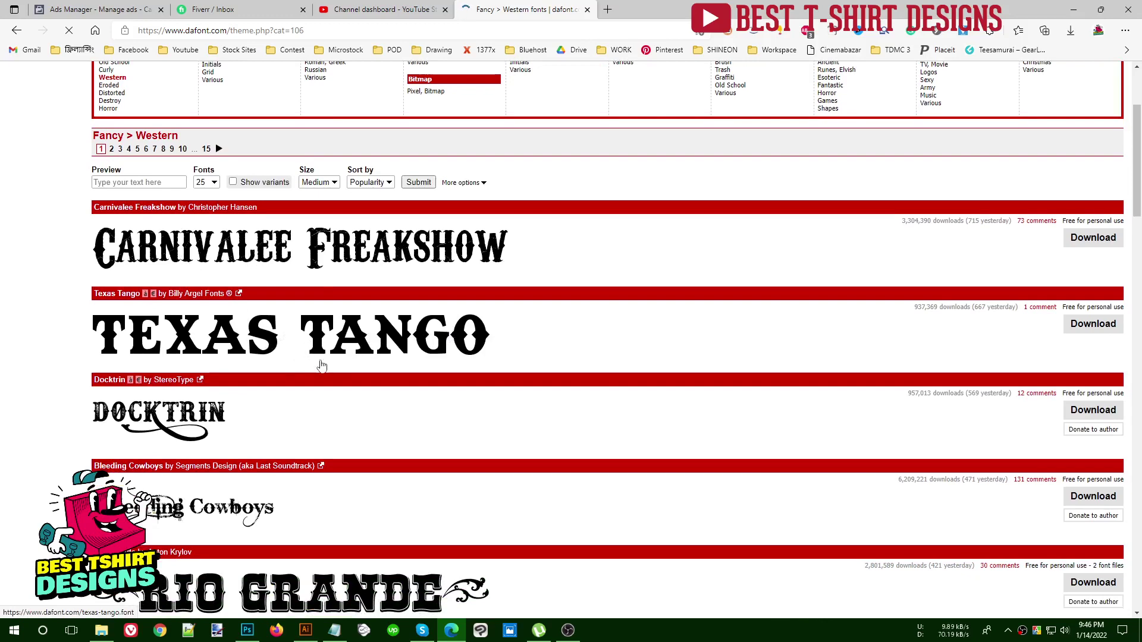
scroll(321, 365, "down", 3)
scroll(327, 365, "up", 6)
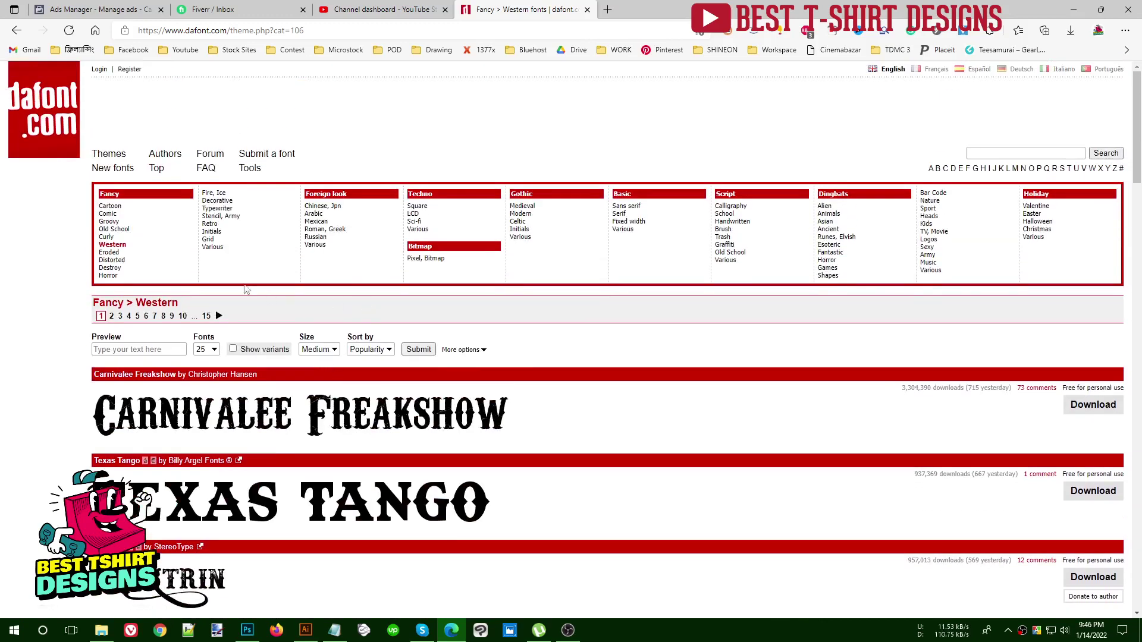
Step: Open dafont's Fancy > Typewriter category and look through its fonts
left_click(225, 209)
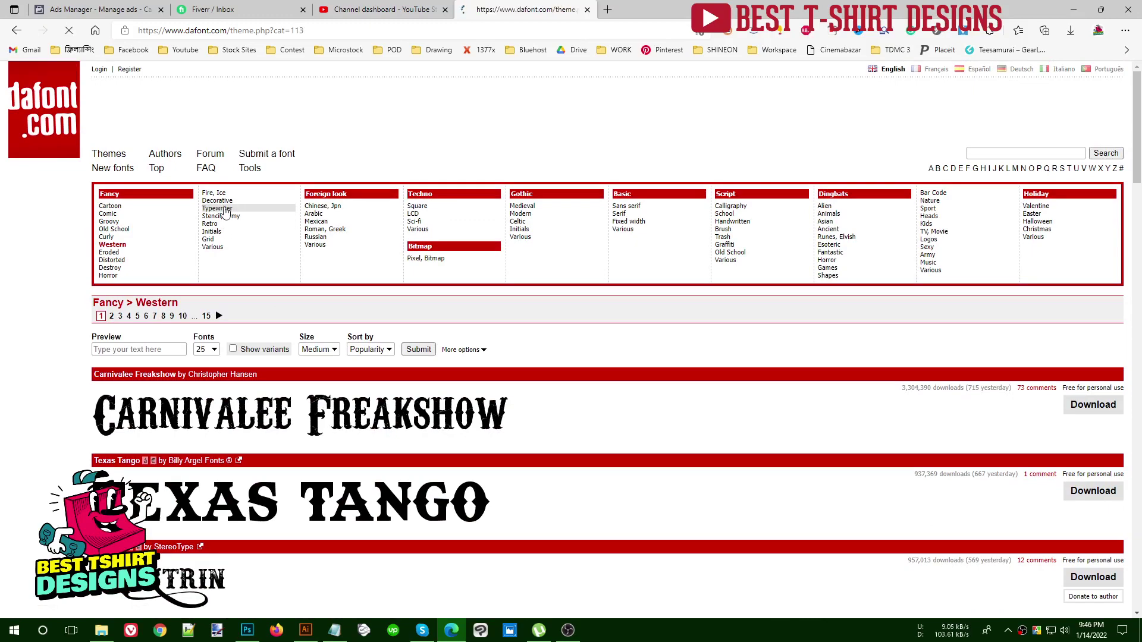
scroll(350, 338, "down", 8)
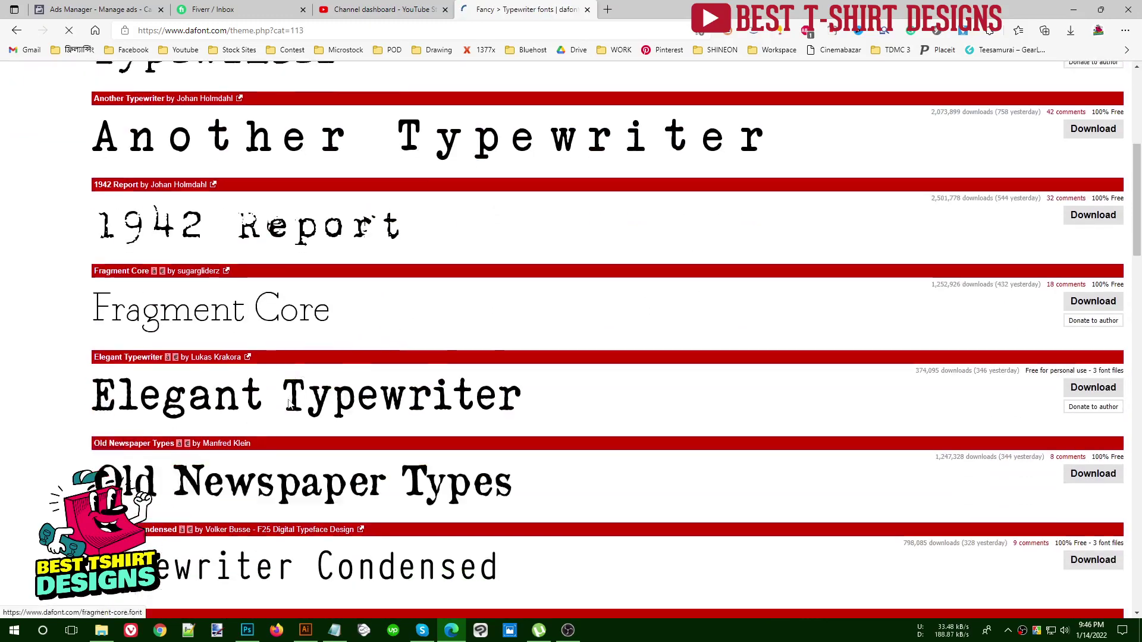
scroll(223, 519, "down", 8)
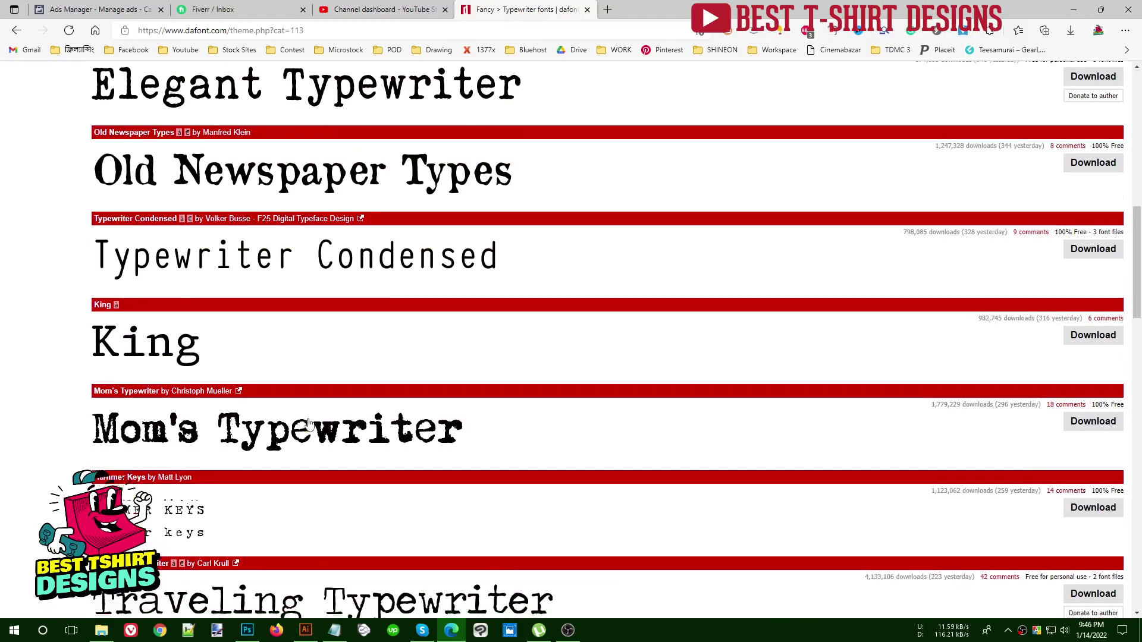
scroll(329, 264, "down", 5)
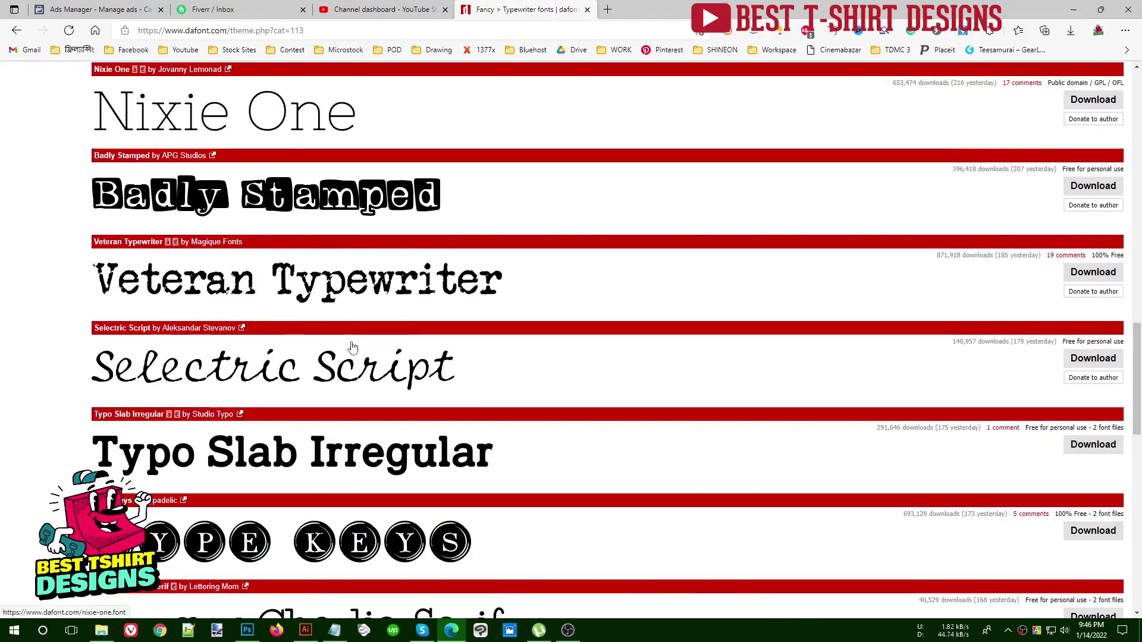
scroll(353, 348, "up", 19)
scroll(353, 348, "up", 2)
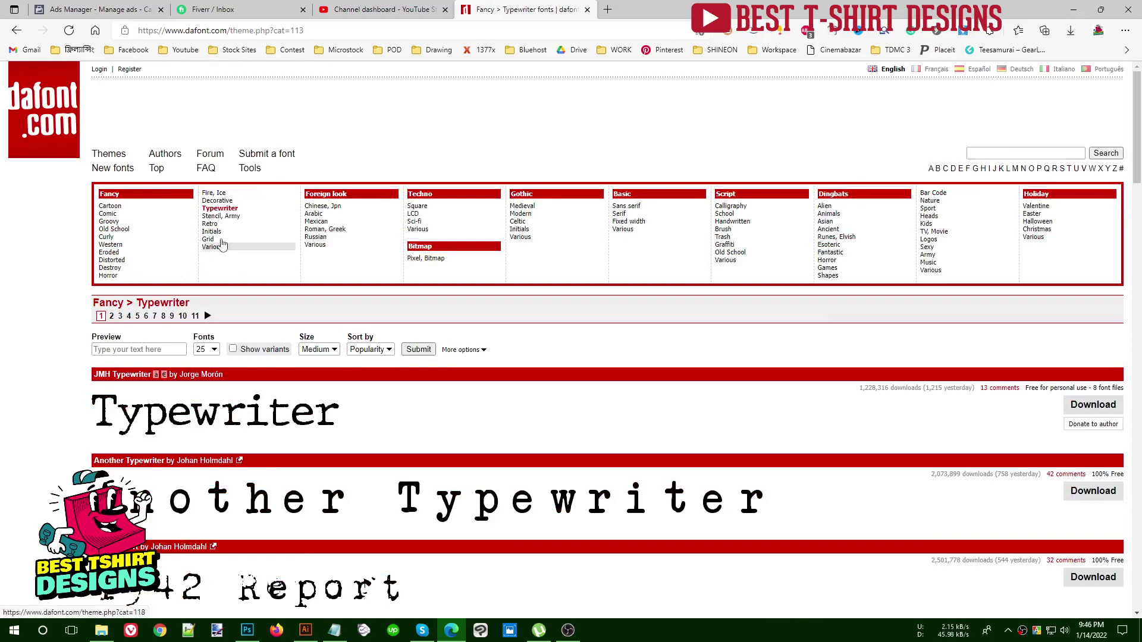
Step: Open dafont's Fancy > Retro category and look through its fonts
left_click(212, 225)
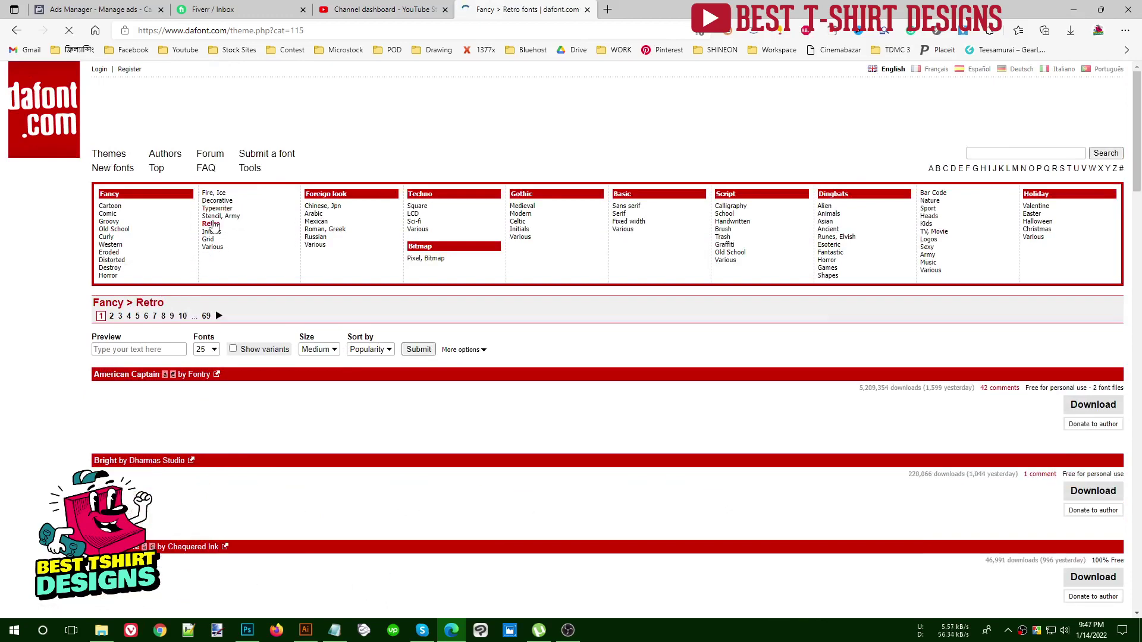
scroll(251, 321, "down", 14)
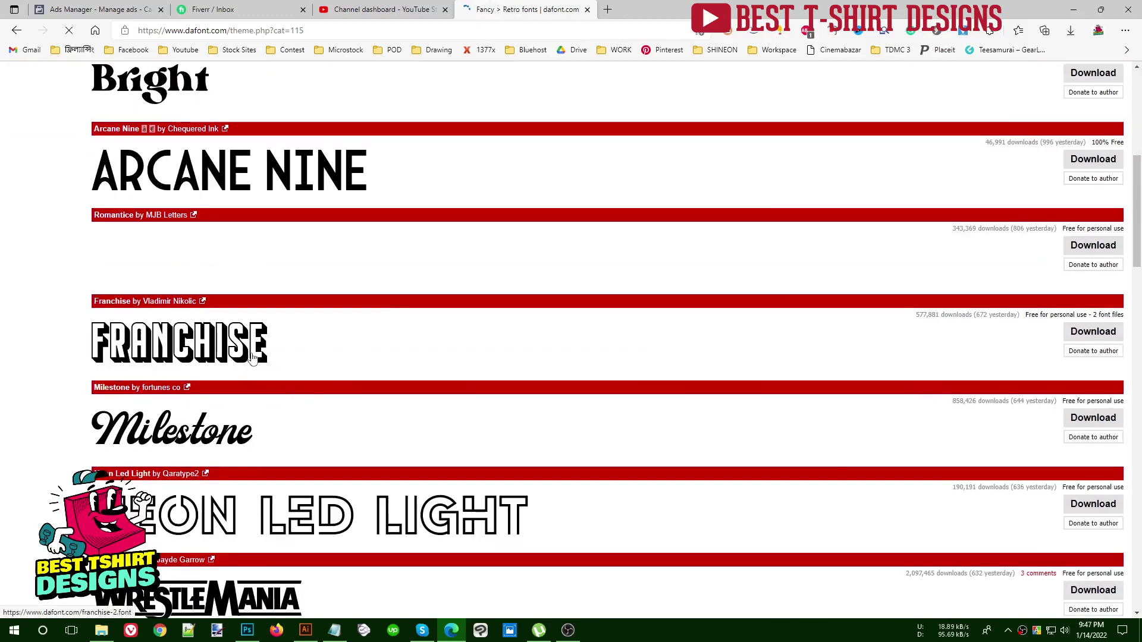
scroll(256, 362, "up", 15)
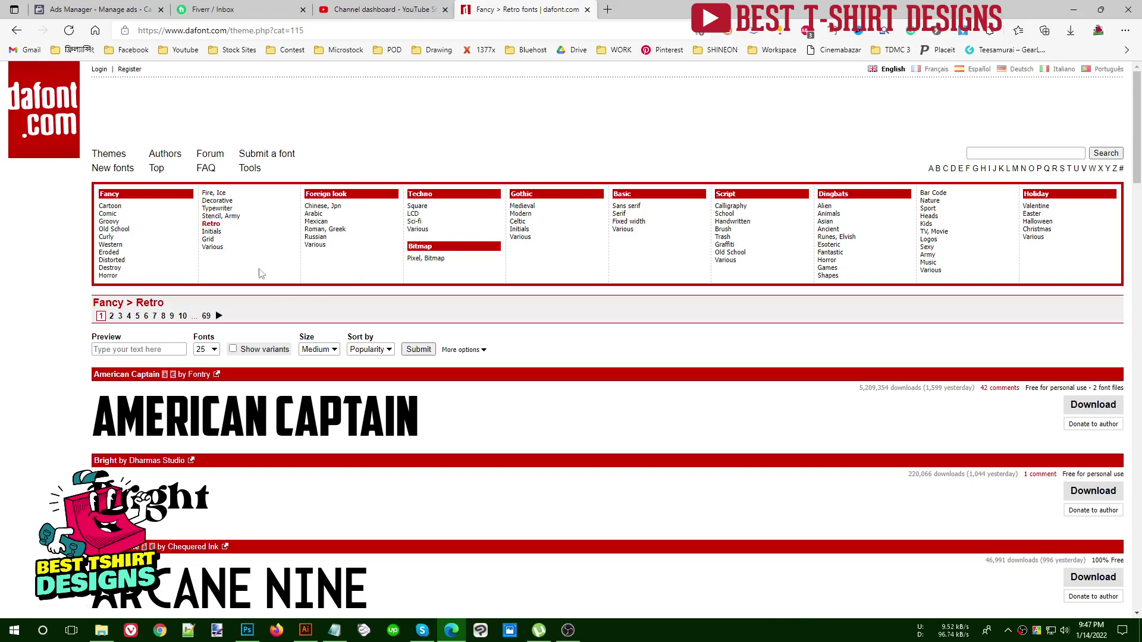
scroll(345, 379, "down", 20)
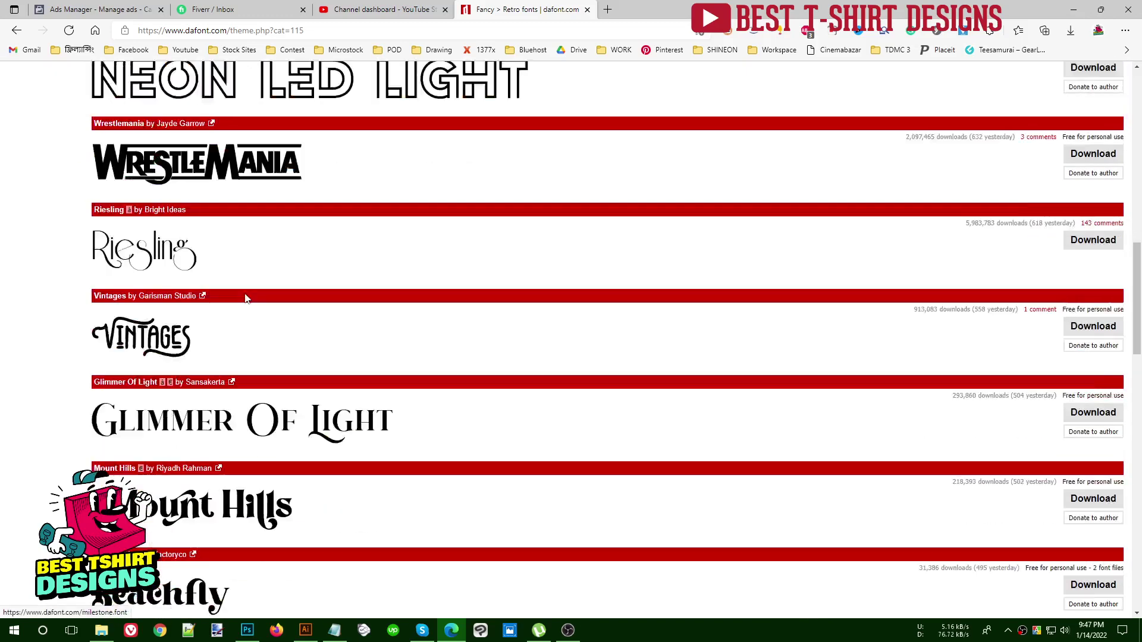
scroll(316, 374, "down", 13)
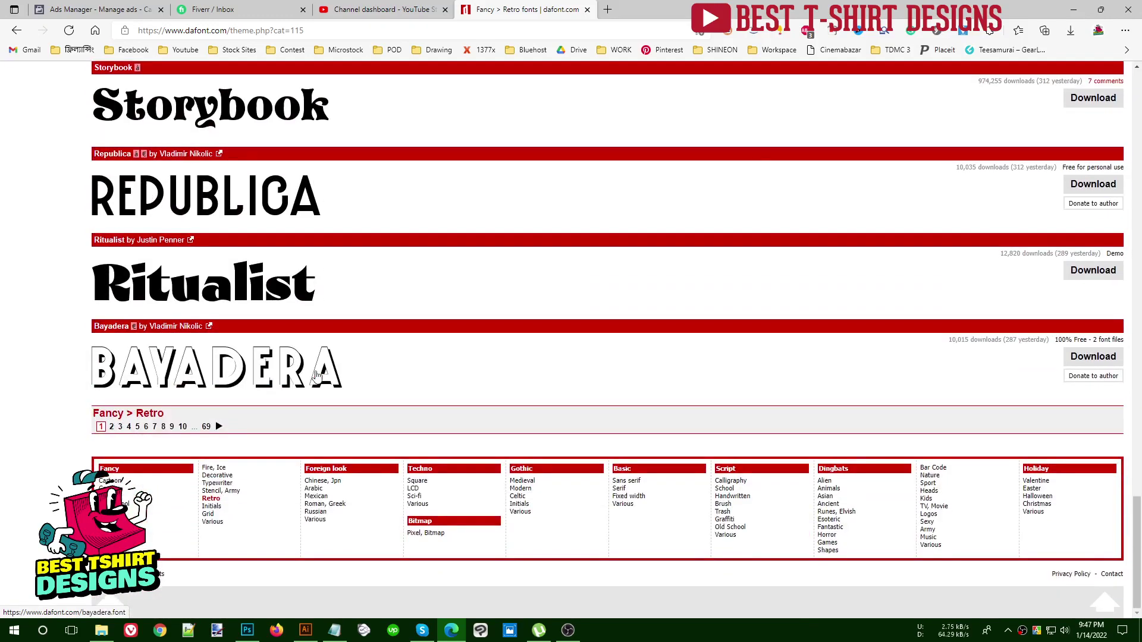
scroll(318, 376, "up", 6)
scroll(280, 383, "up", 20)
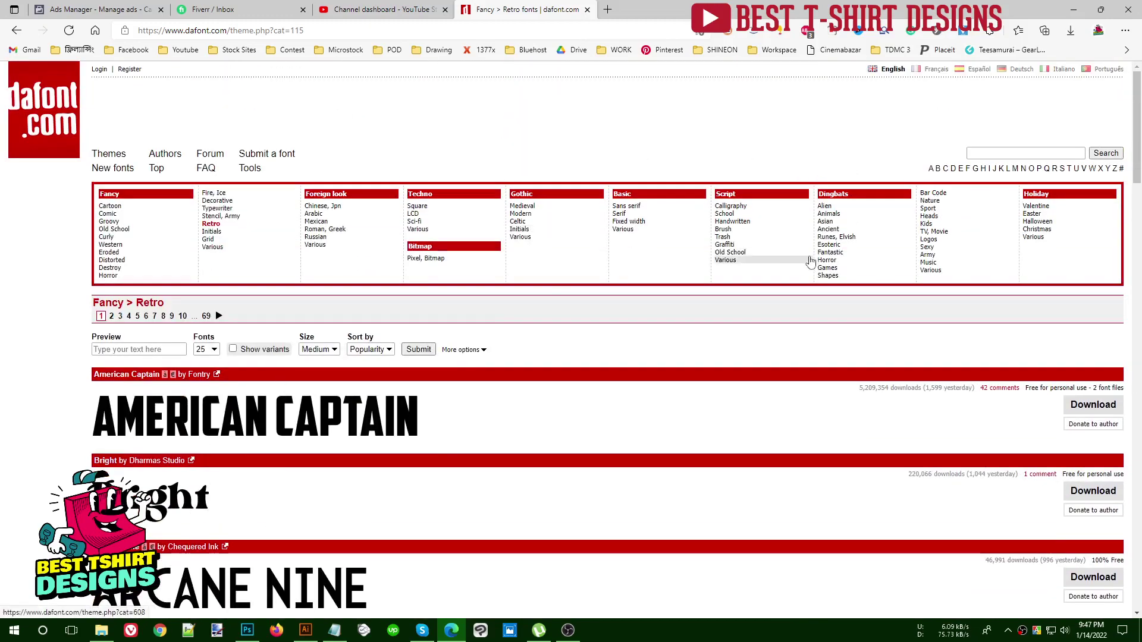
Step: Open dafont's Script > Calligraphy category and look through its fonts
left_click(732, 209)
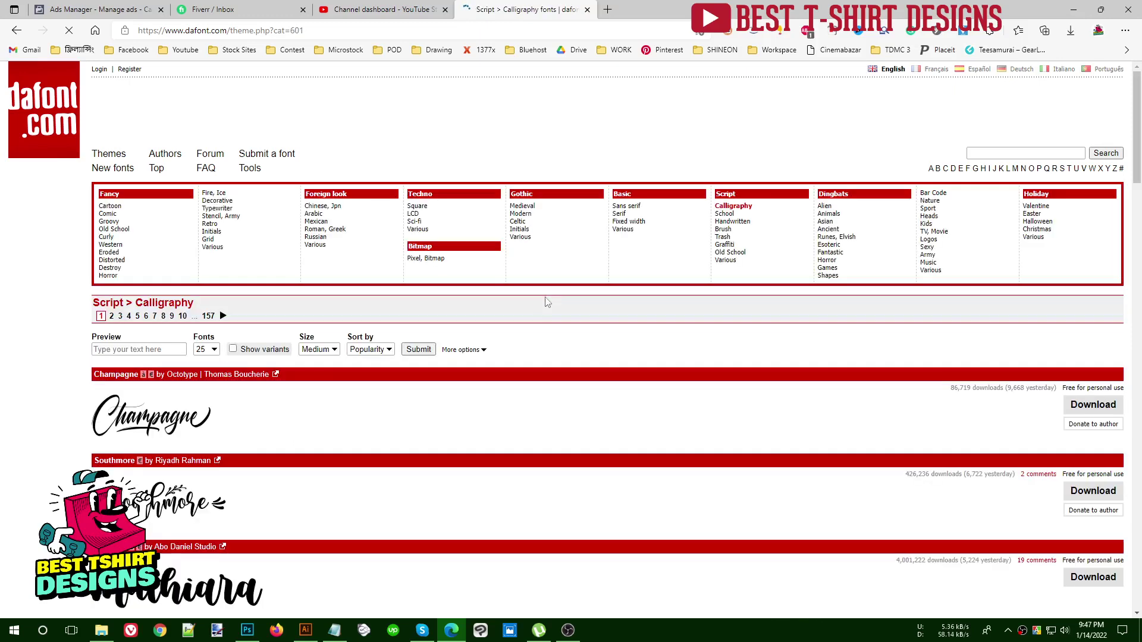
scroll(544, 301, "down", 3)
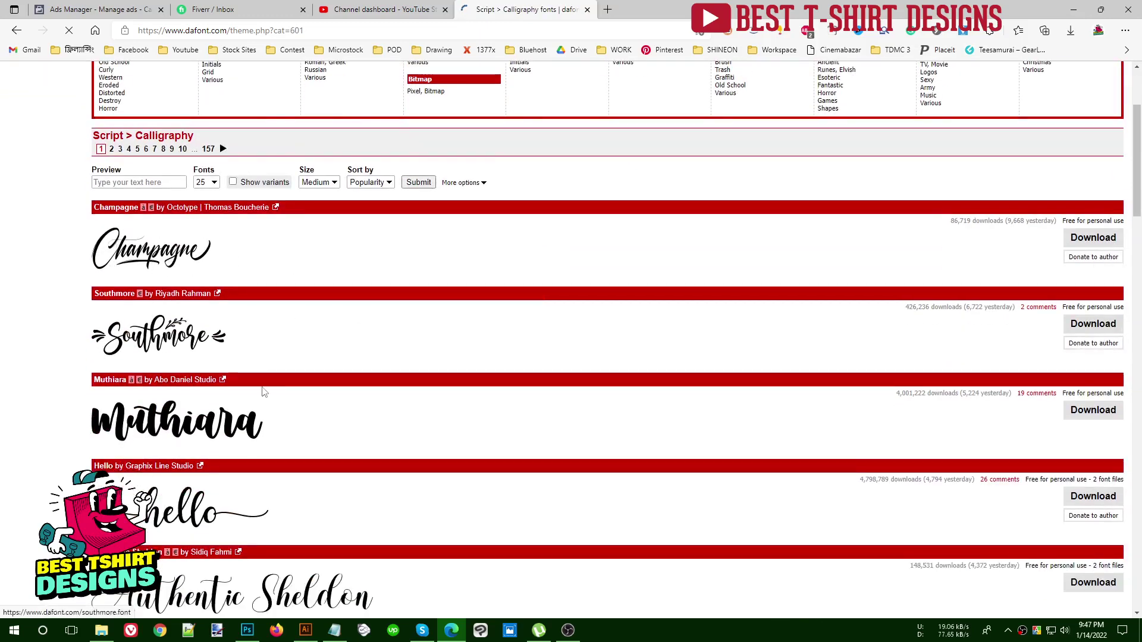
scroll(202, 167, "down", 4)
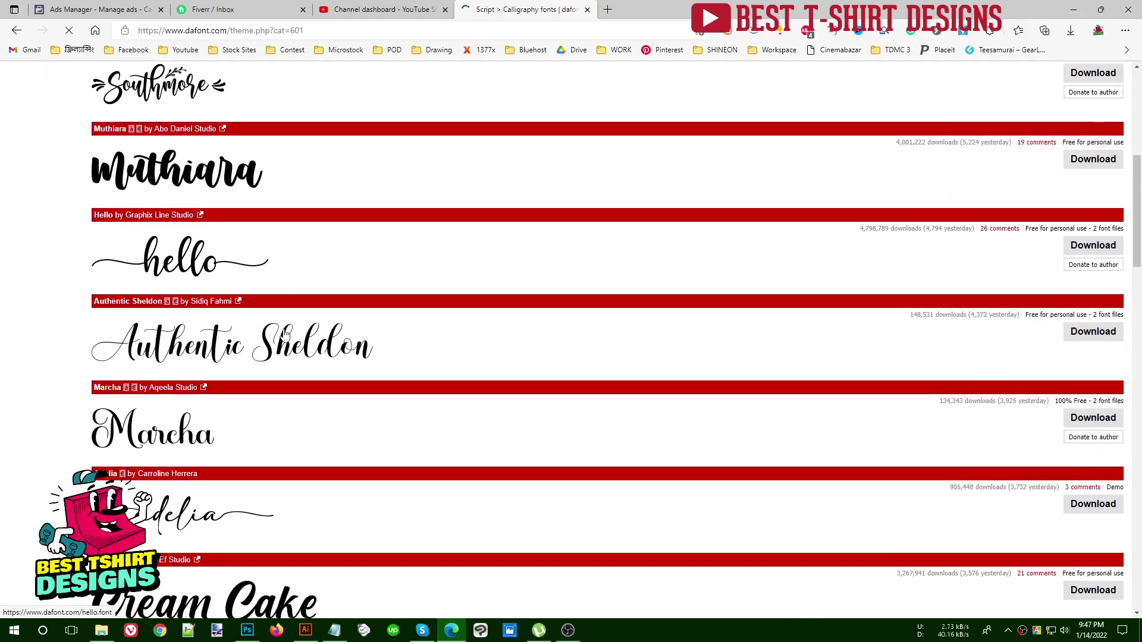
scroll(286, 335, "down", 4)
scroll(291, 350, "down", 3)
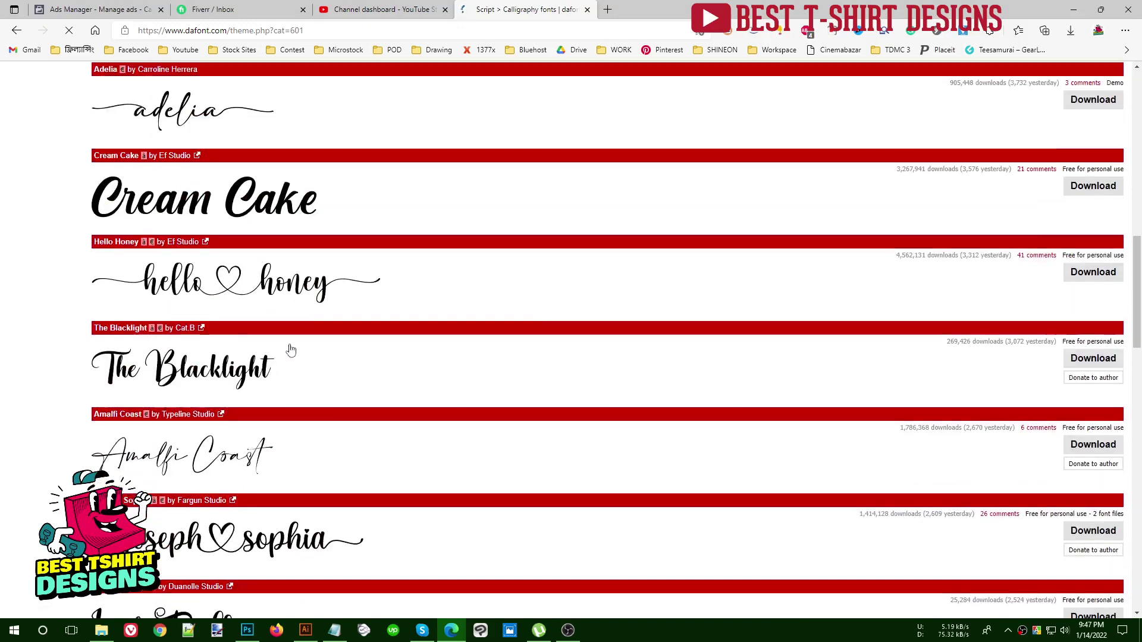
scroll(413, 440, "down", 4)
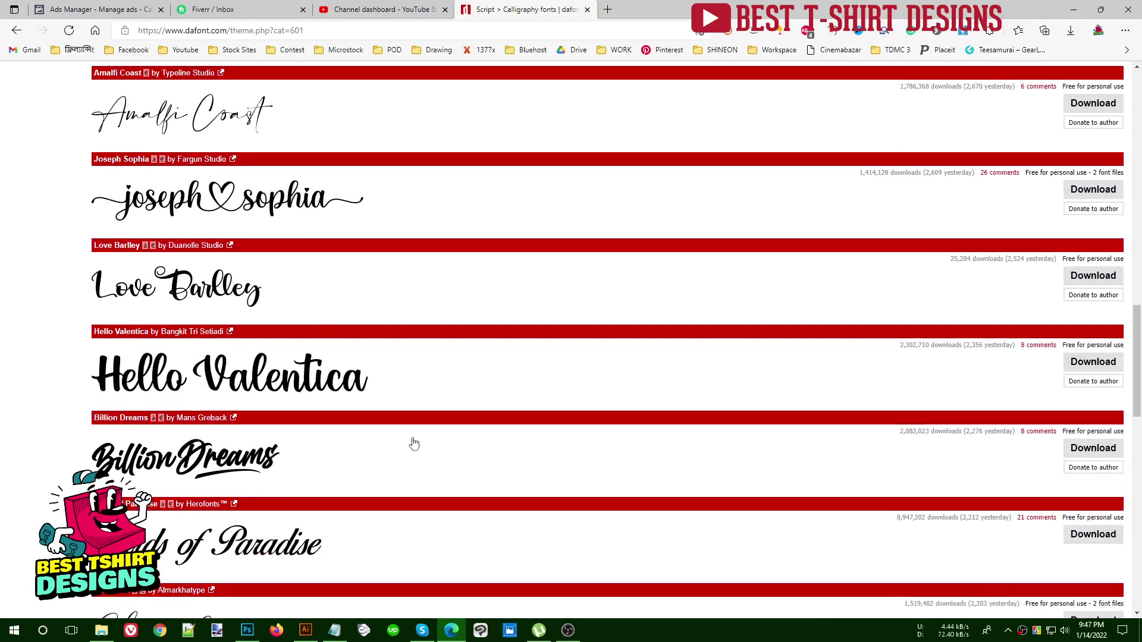
scroll(419, 443, "up", 8)
scroll(421, 442, "up", 10)
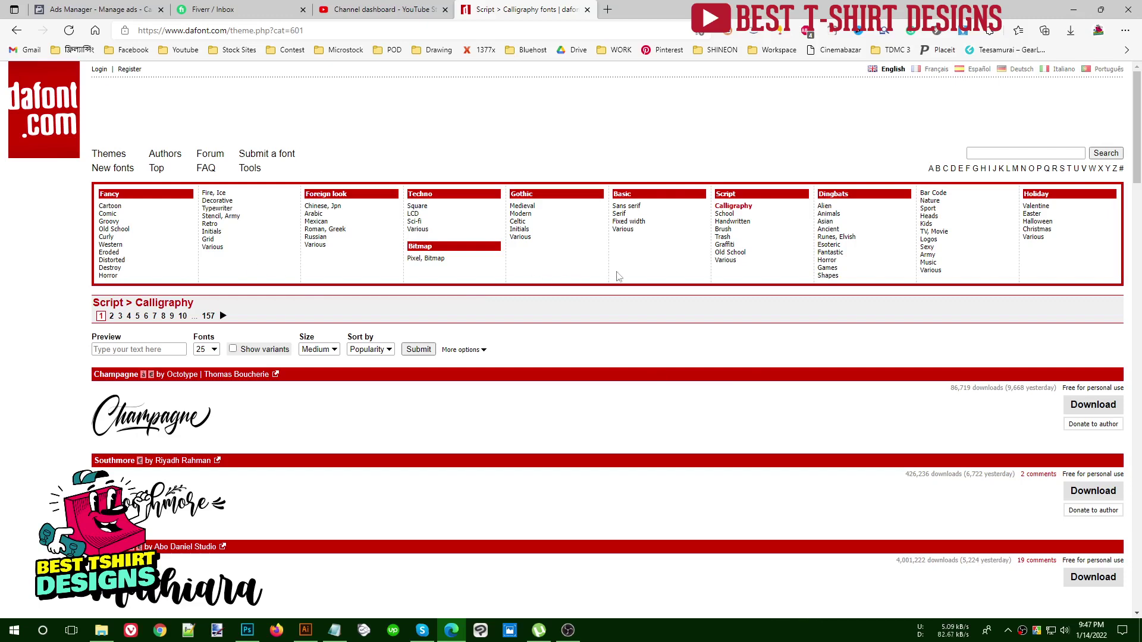
Step: Open dafont's Fancy > Cartoon category and look through its fonts
left_click(113, 206)
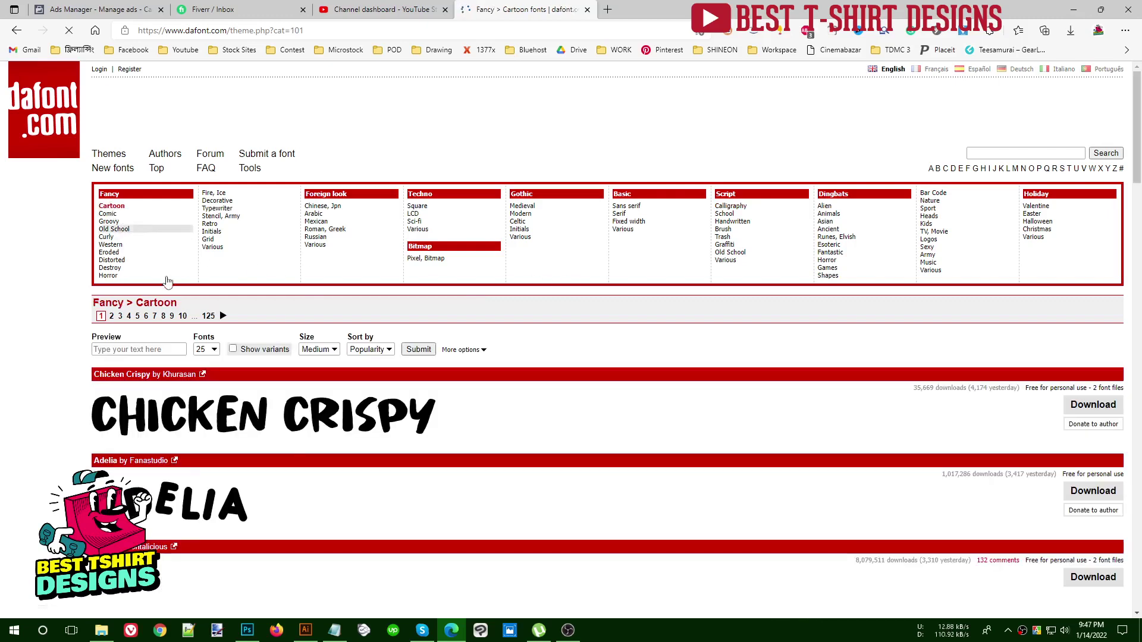
scroll(293, 447, "down", 4)
scroll(323, 390, "down", 7)
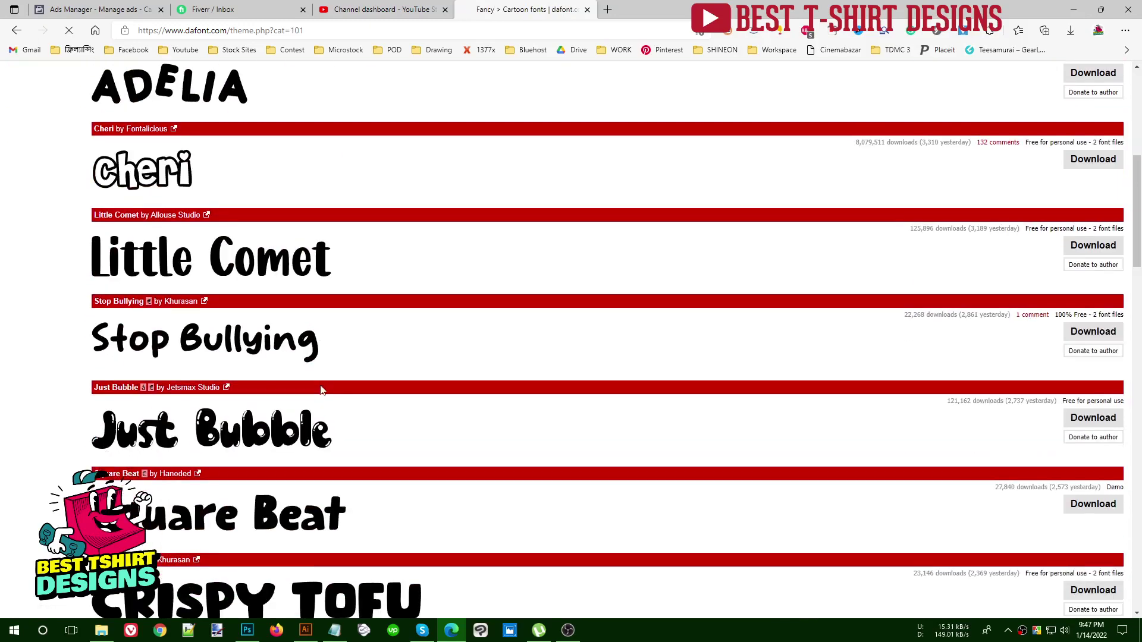
scroll(321, 390, "up", 11)
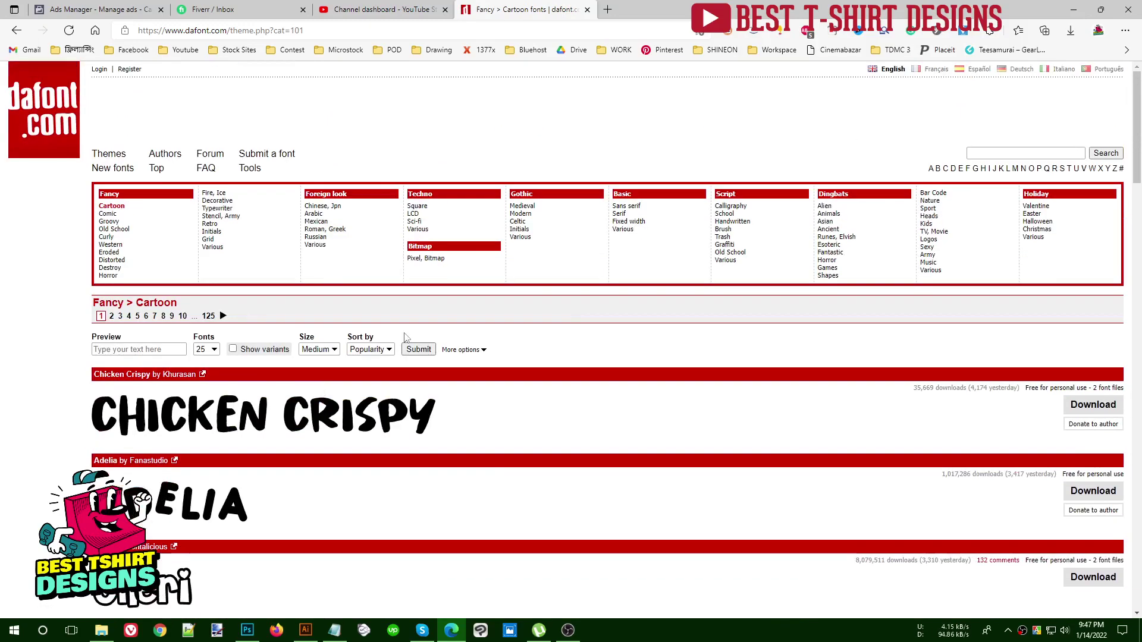
Step: Open dafont's Dingbats > TV, Movie category and look through its symbol fonts
left_click(935, 231)
scroll(470, 401, "down", 8)
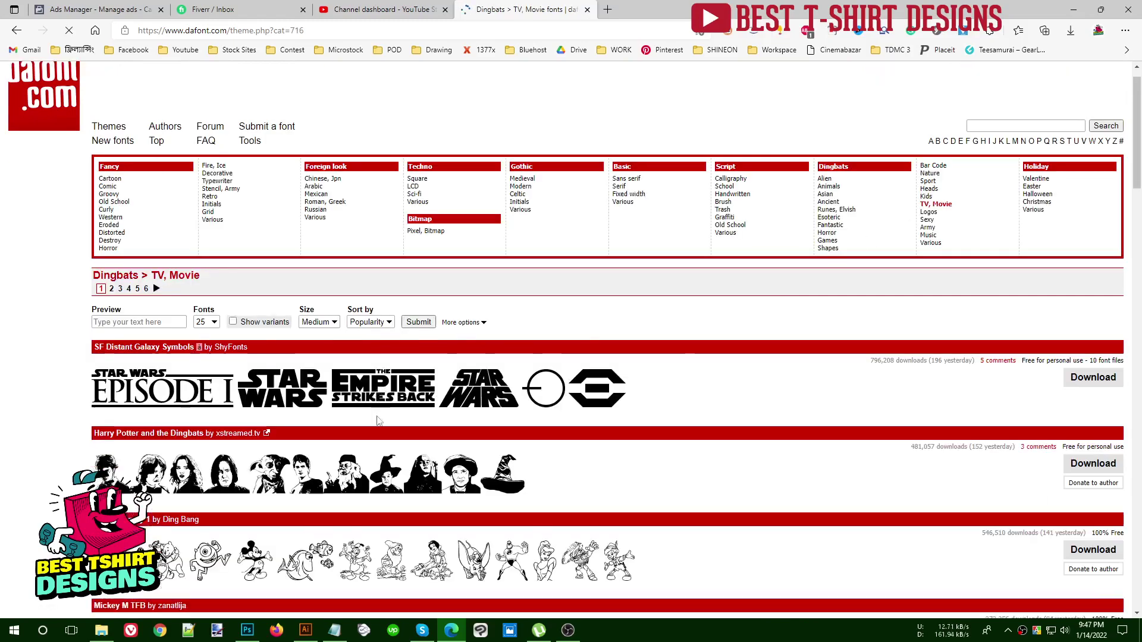
scroll(385, 370, "down", 10)
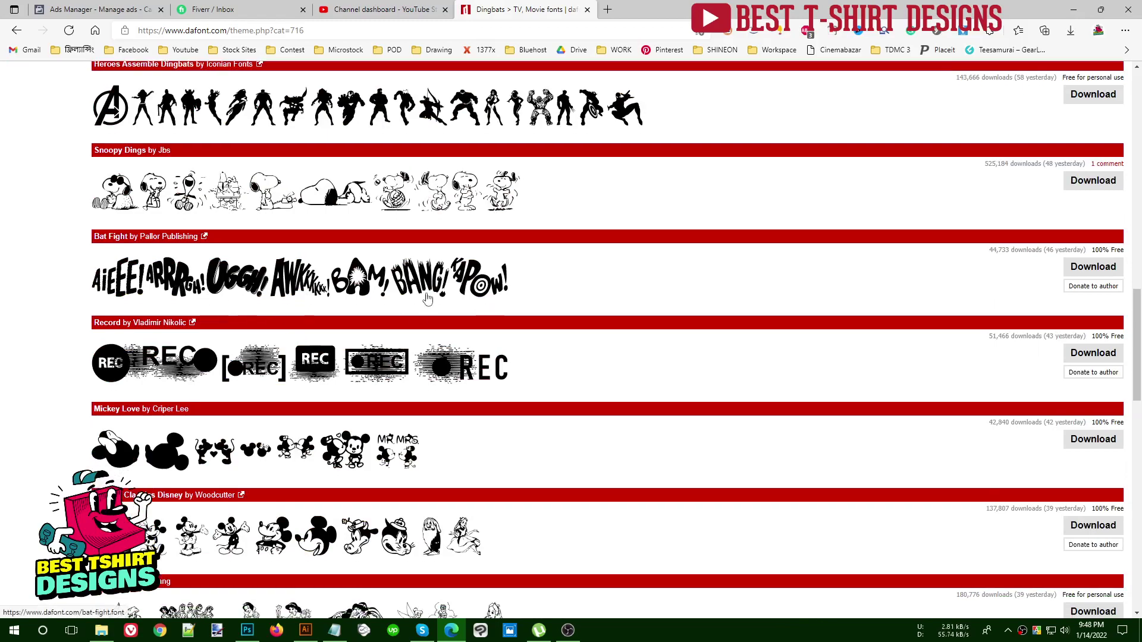
scroll(428, 299, "down", 11)
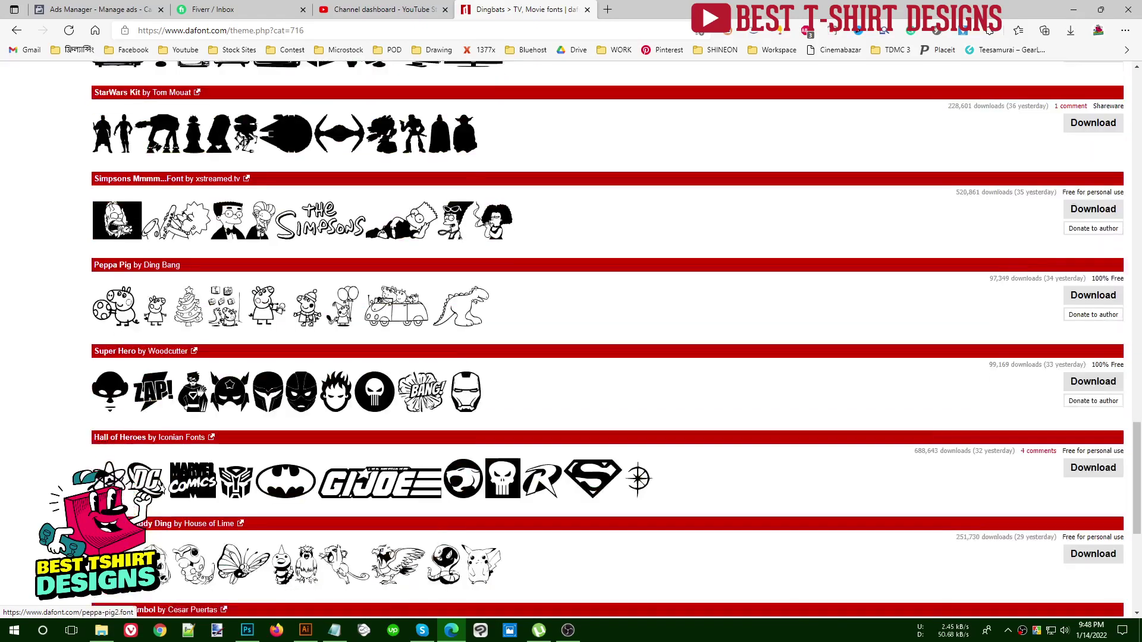
scroll(436, 337, "down", 2)
scroll(591, 352, "up", 20)
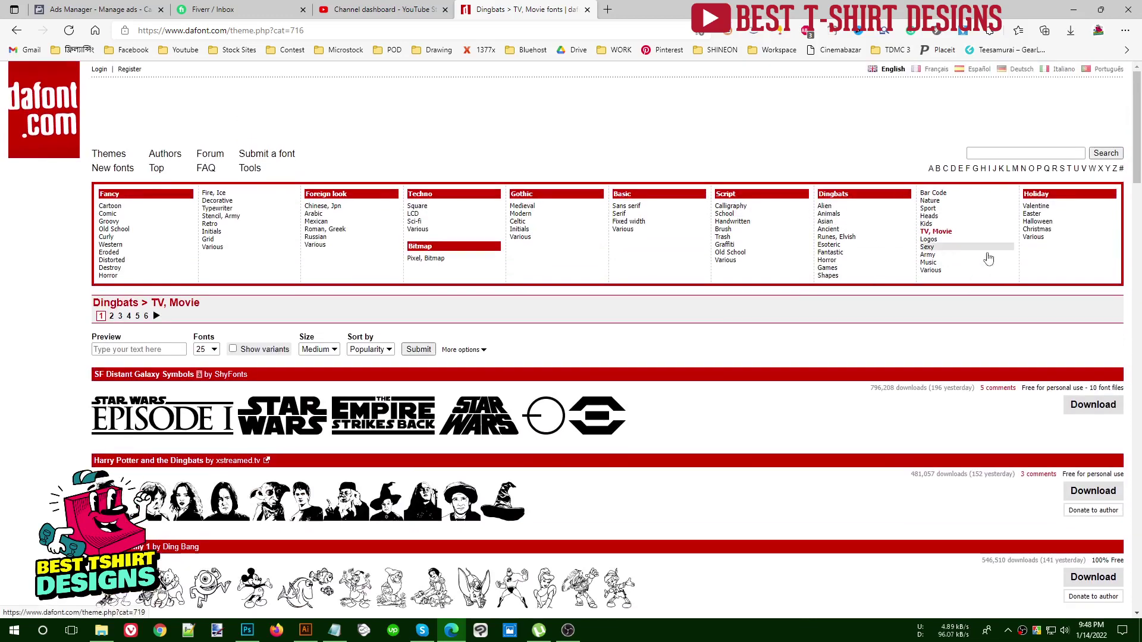
Step: Open dafont's Holiday > Valentine category and look through its fonts
left_click(1038, 209)
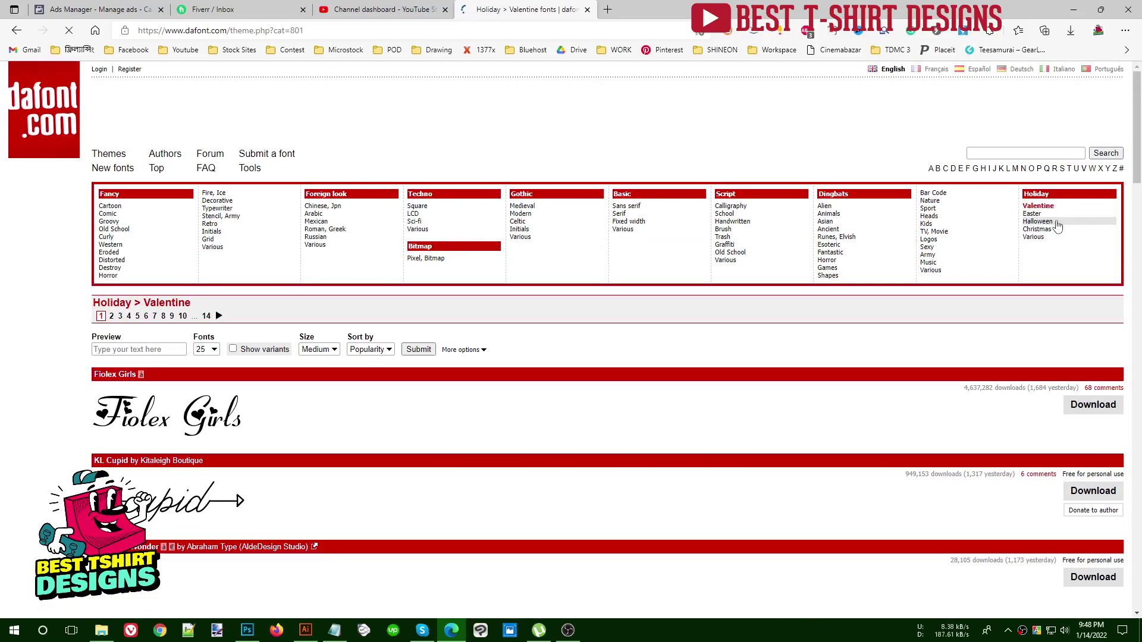
scroll(420, 383, "down", 7)
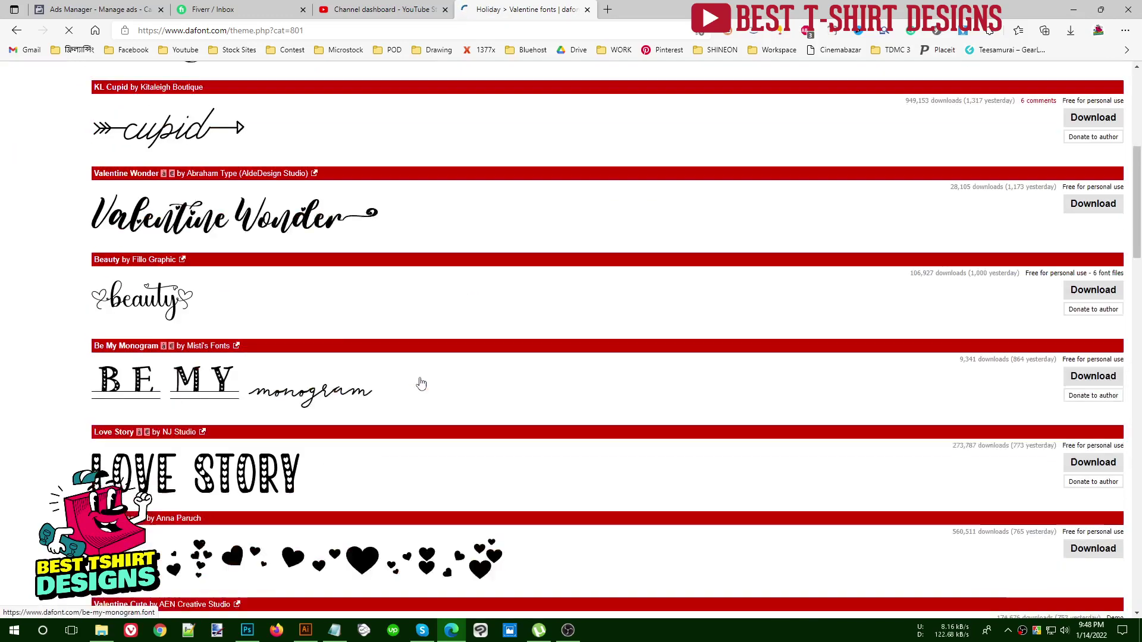
scroll(632, 369, "up", 4)
scroll(972, 255, "up", 3)
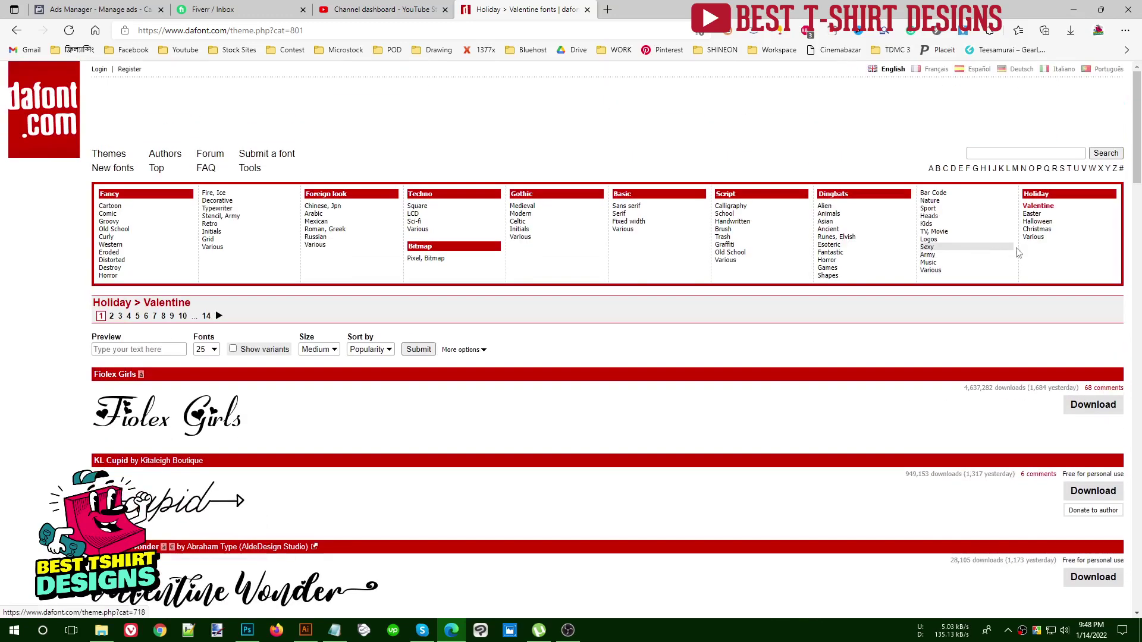
Step: Look through the fonts in dafont's Holiday > Christmas category and in its Script > Old School category
left_click(1038, 221)
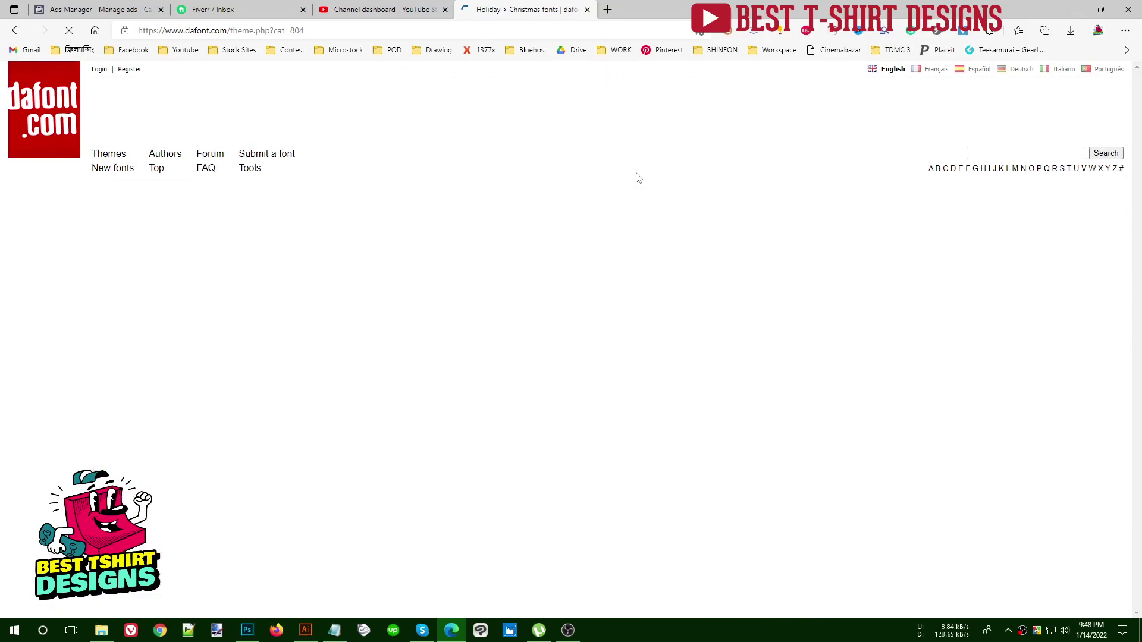
scroll(467, 387, "down", 8)
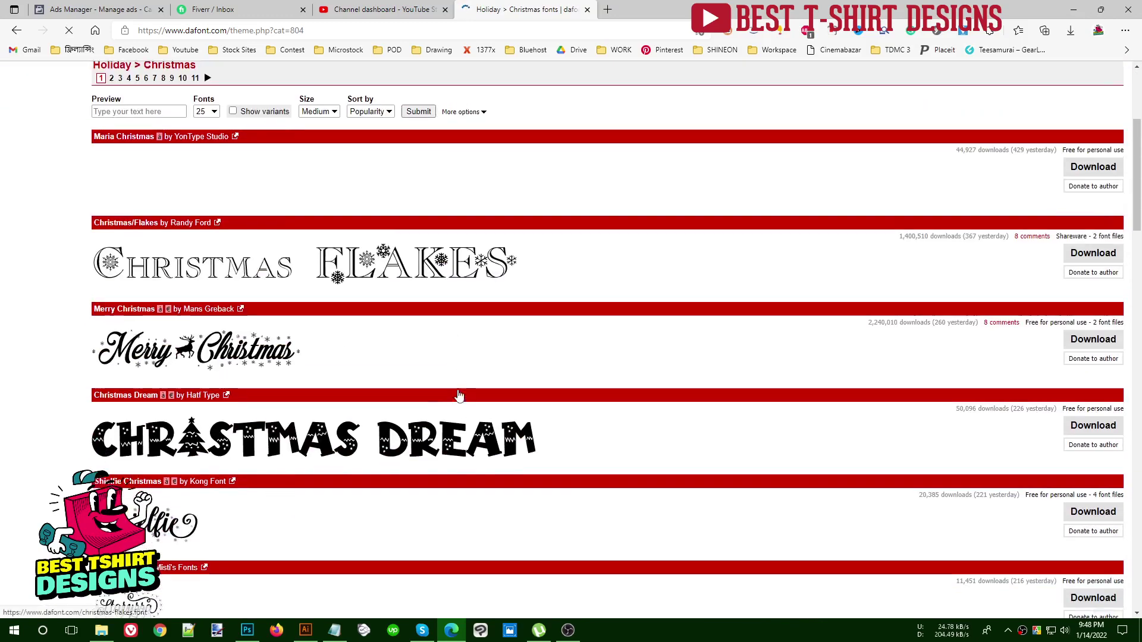
scroll(258, 277, "down", 4)
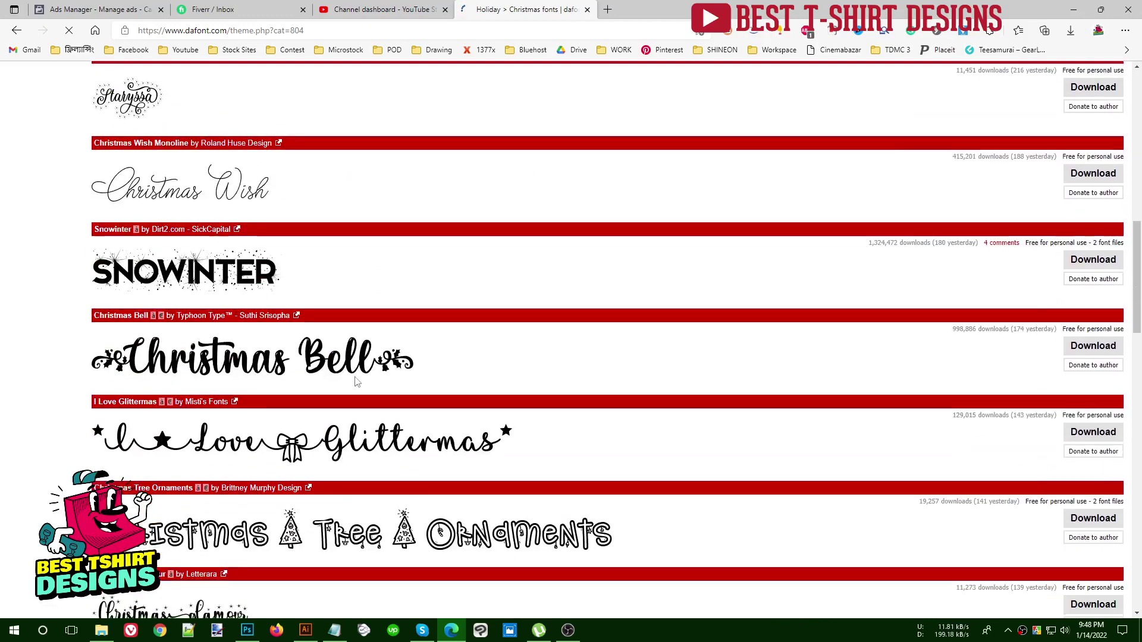
scroll(360, 383, "up", 12)
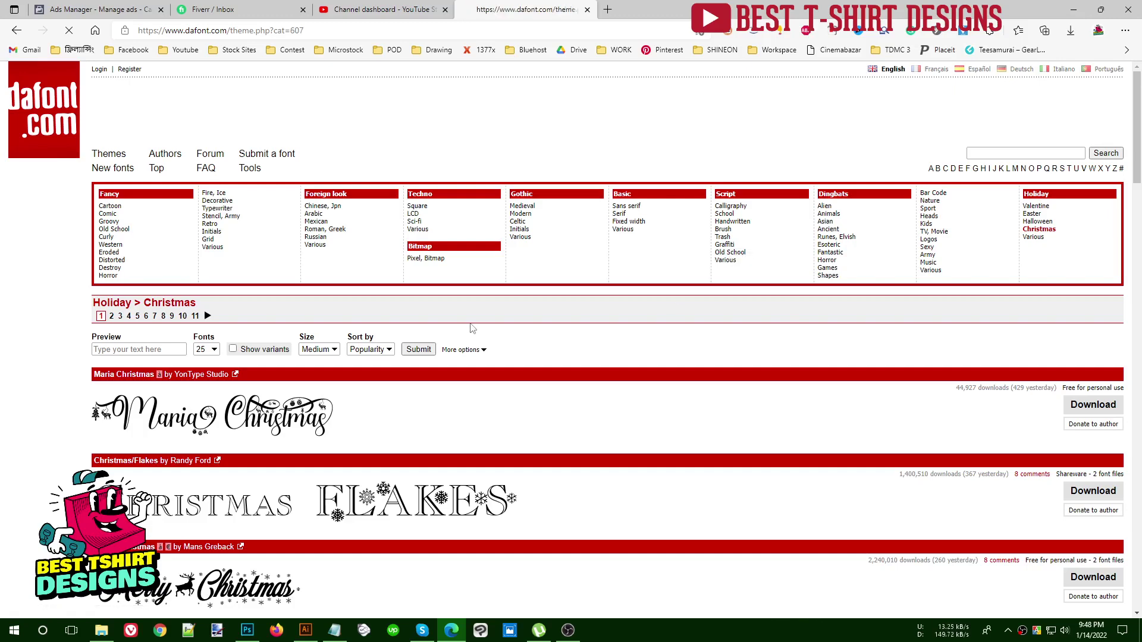
scroll(473, 329, "down", 7)
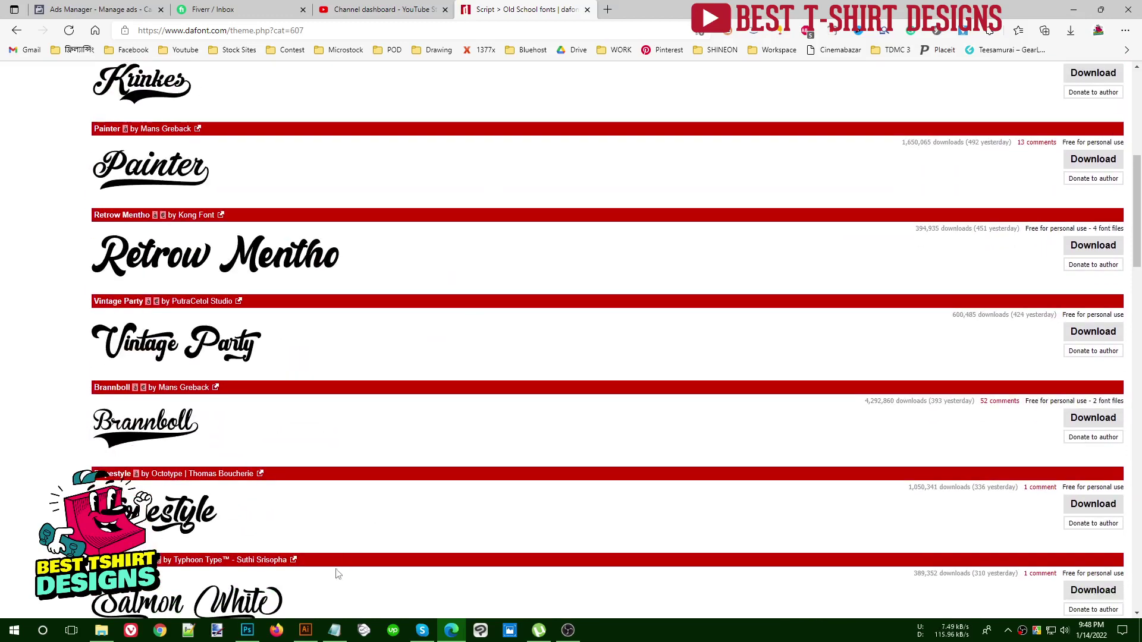
Step: Switch to the Illustrator document and review its font columns, selecting the Male heading with its five sample lines and clearing the selection
left_click(305, 631)
scroll(602, 314, "up", 3)
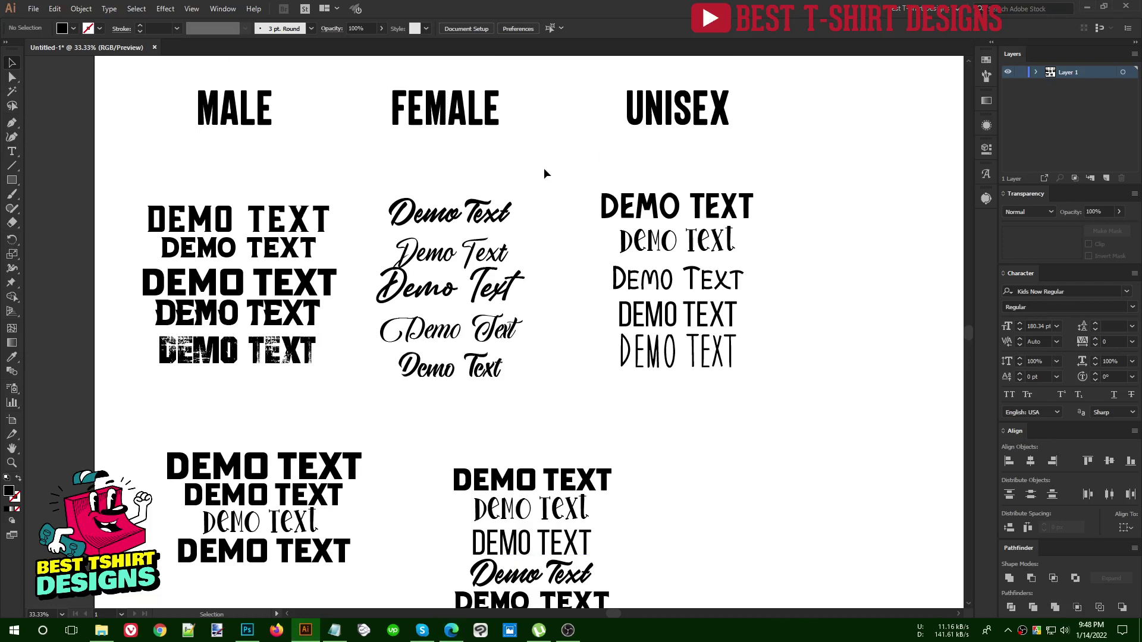
scroll(544, 168, "down", 1)
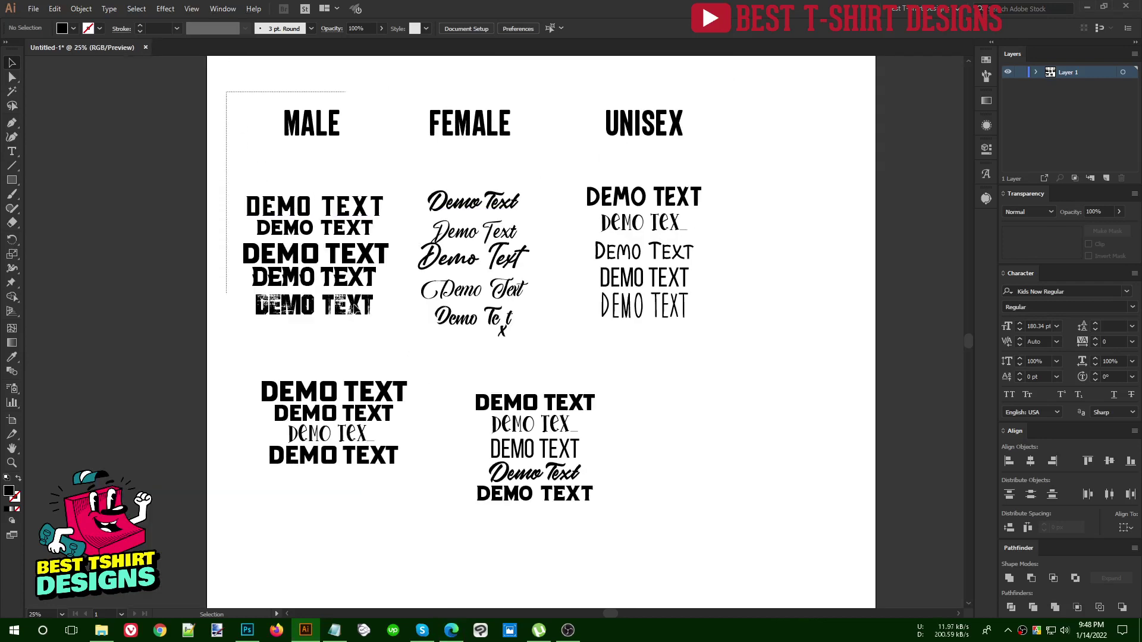
left_click_drag(345, 292, 391, 344)
left_click_drag(359, 275, 322, 222)
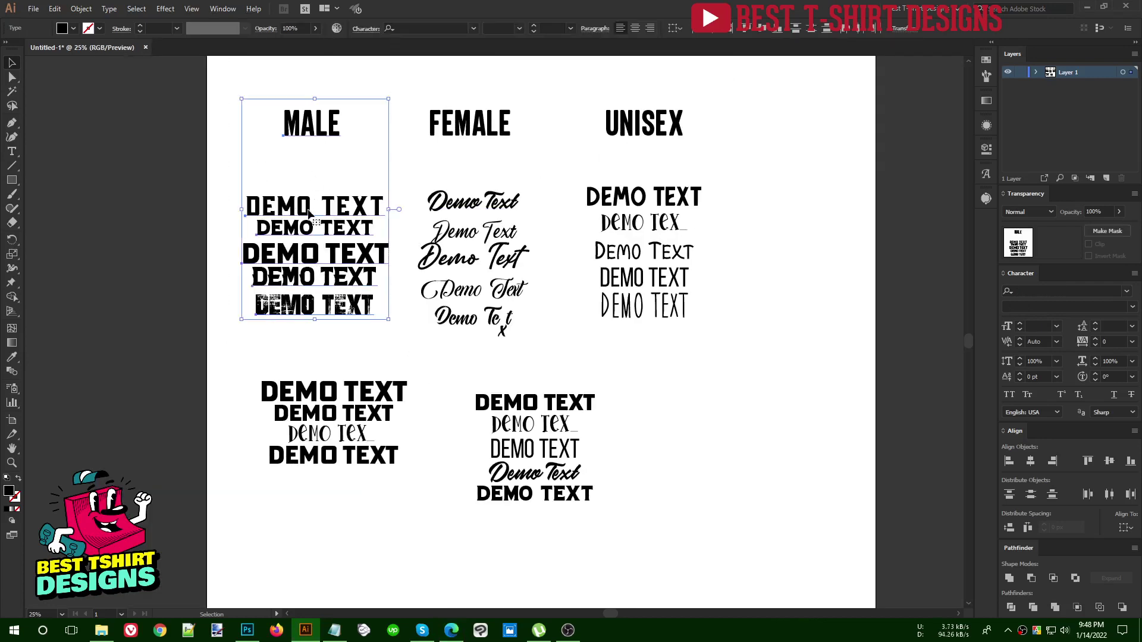
left_click_drag(523, 309, 551, 344)
left_click(445, 351)
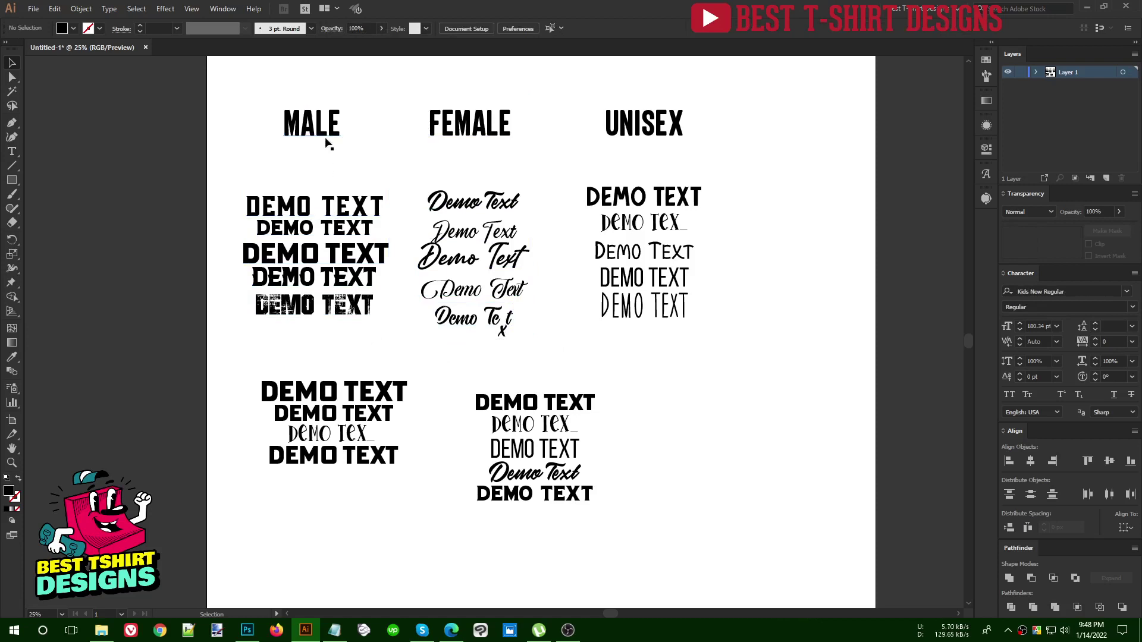
Step: Move the first Demo Text lines of the Male and Unisex columns together to the empty area below the two stacks
left_click(335, 207)
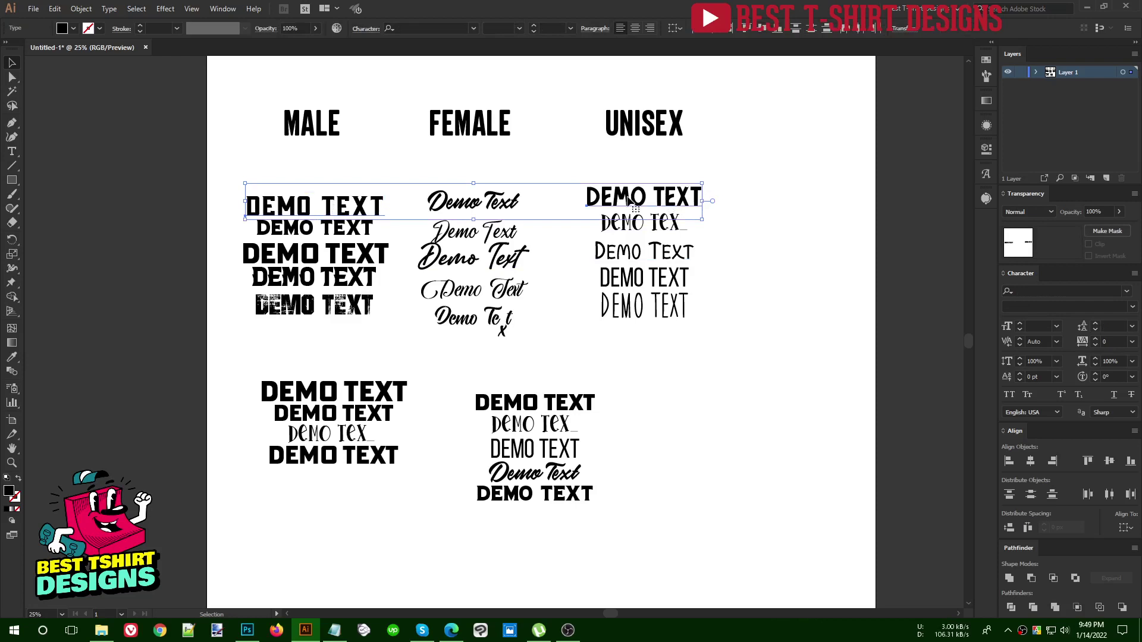
left_click_drag(672, 209, 780, 561)
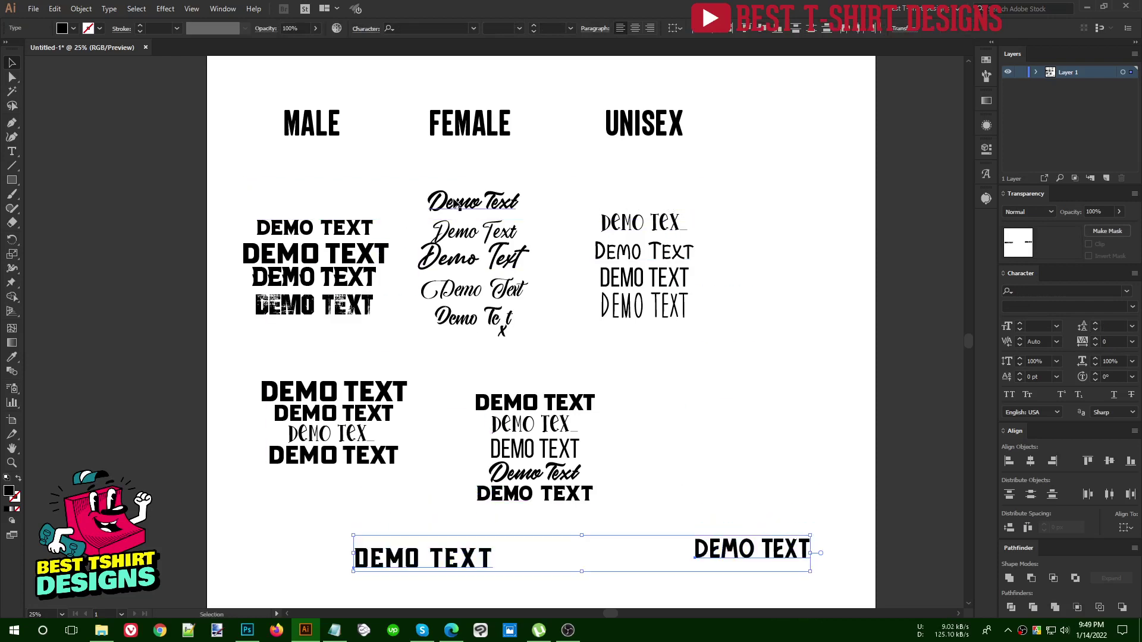
Step: Move the Female column's first Demo Text and the Unisex column's third one beside the five-line stack, one directly above the other
left_click(457, 205)
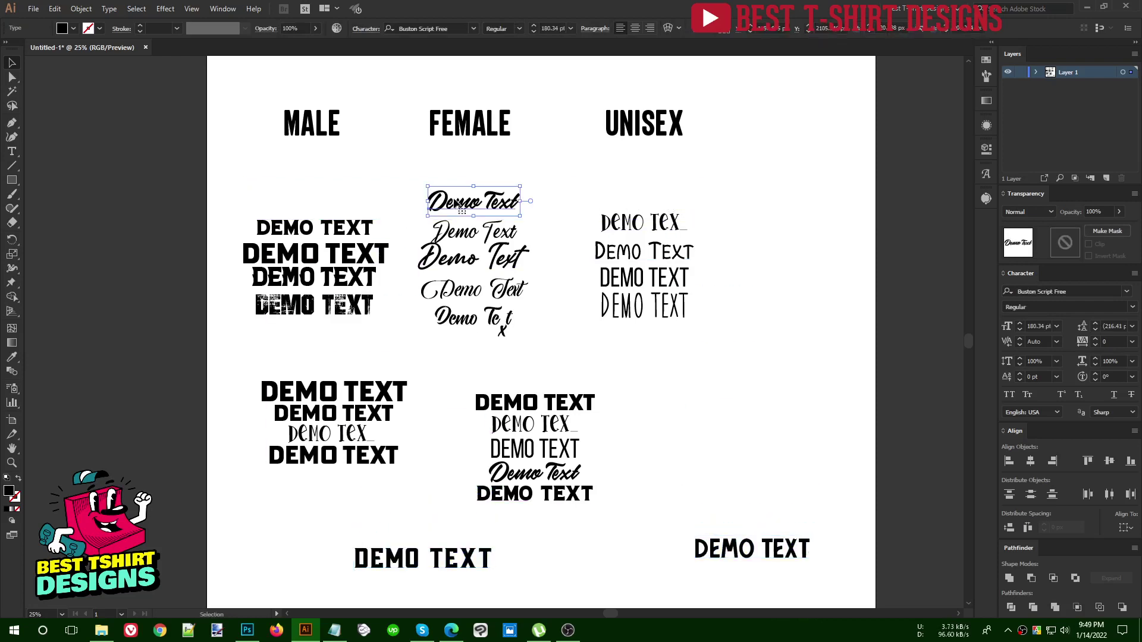
left_click(642, 250, "shift")
left_click_drag(636, 256, 811, 457)
left_click(780, 442)
left_click(645, 408, "shift")
left_click(763, 342)
left_click(642, 377)
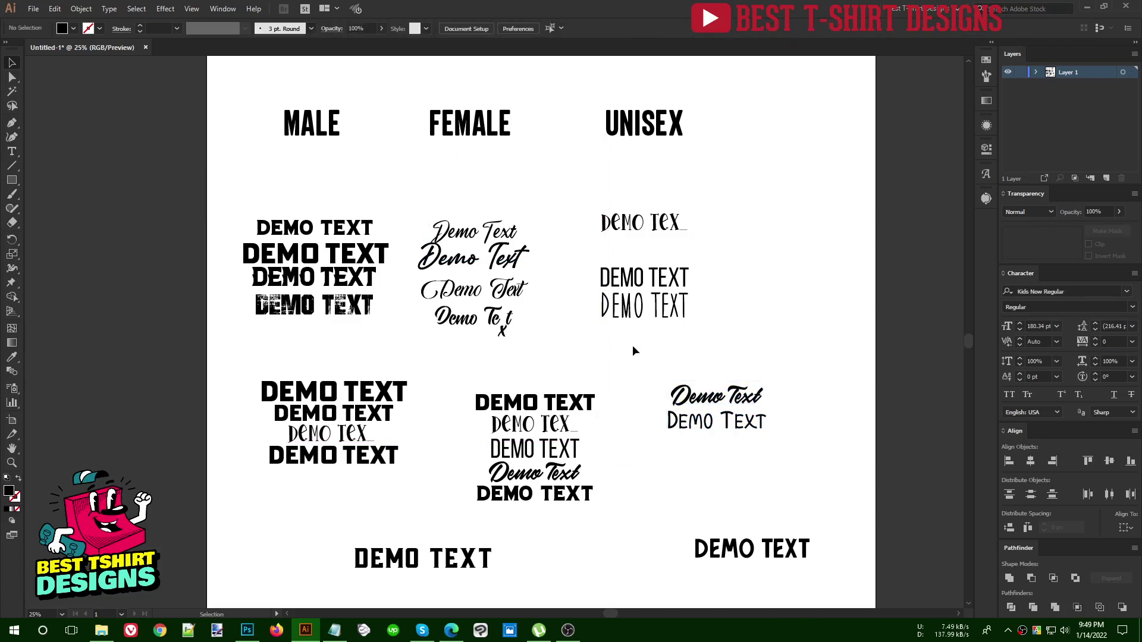